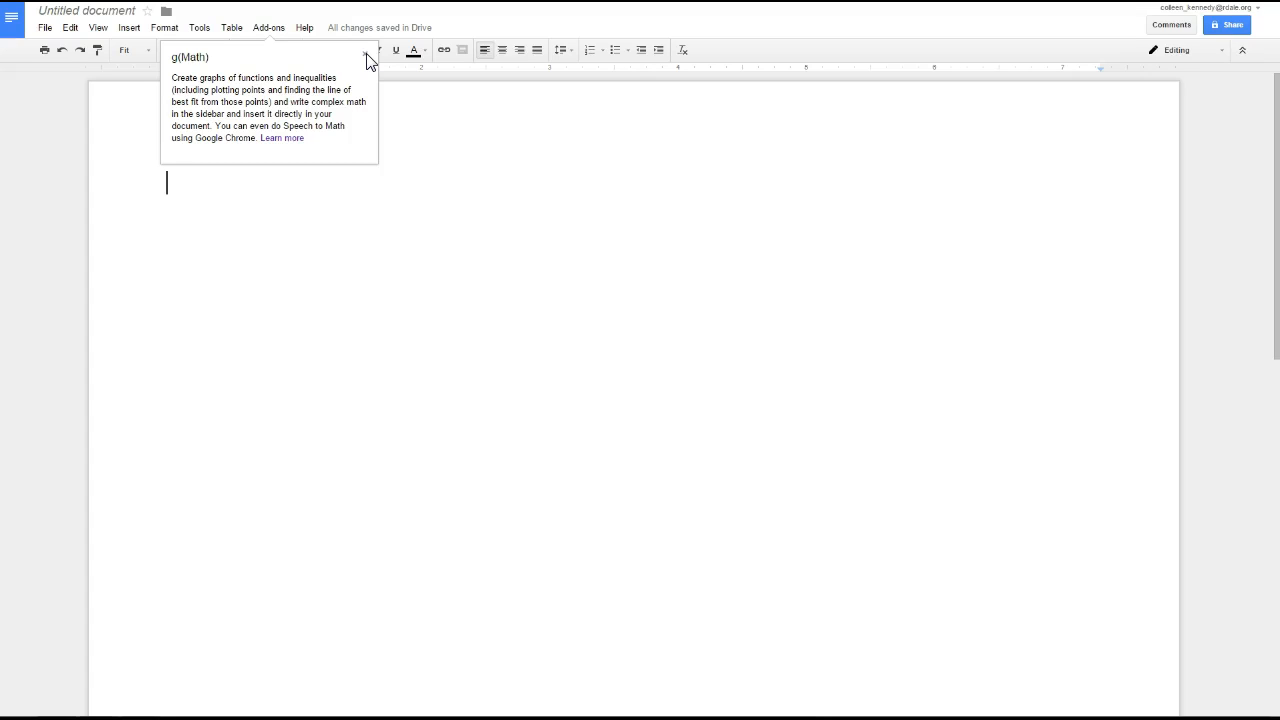
Step: Write the question "What equation is shown in the graph below?" and open the g(Math) graph creator
left_click(366, 55)
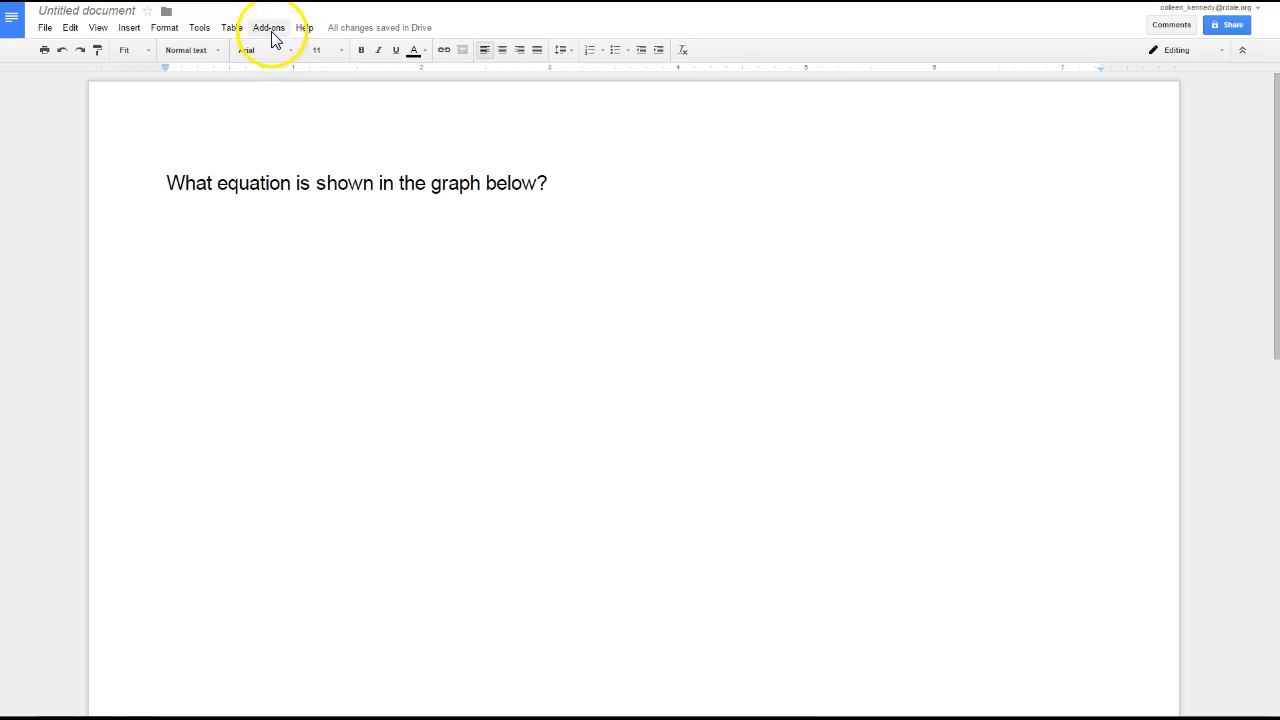
left_click(271, 30)
left_click(277, 75)
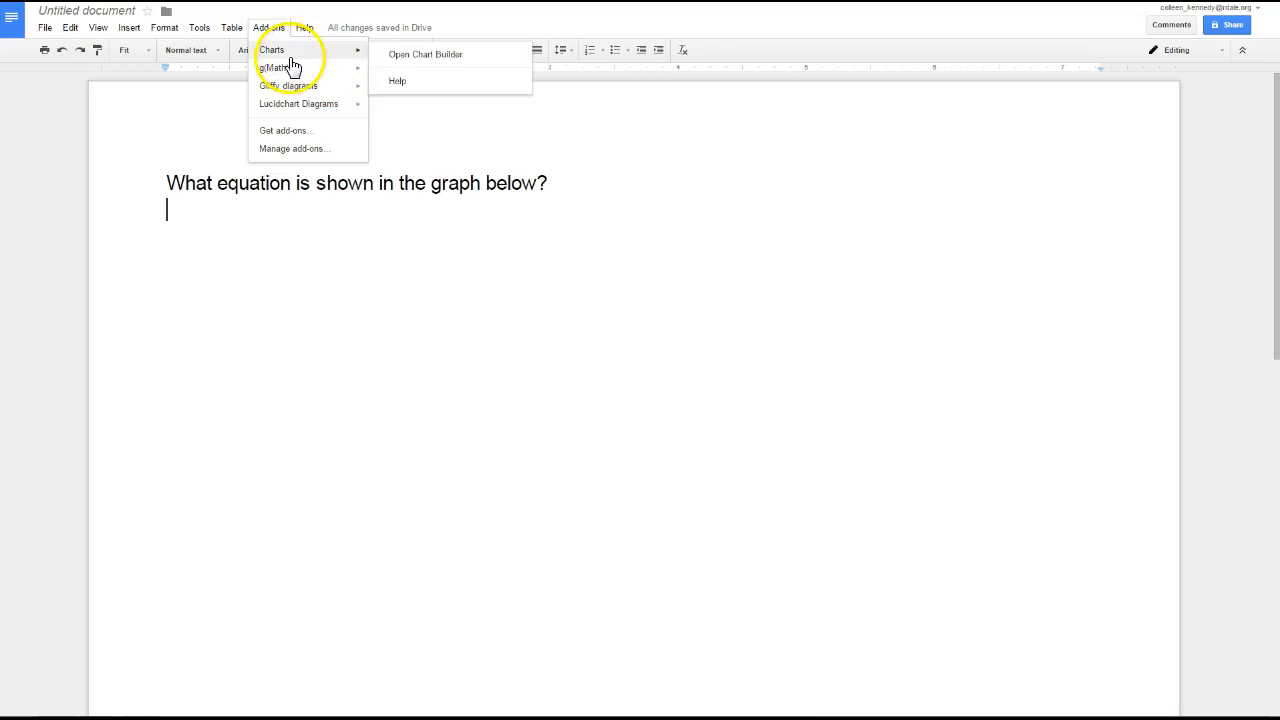
mouse_move(291, 104)
mouse_move(290, 70)
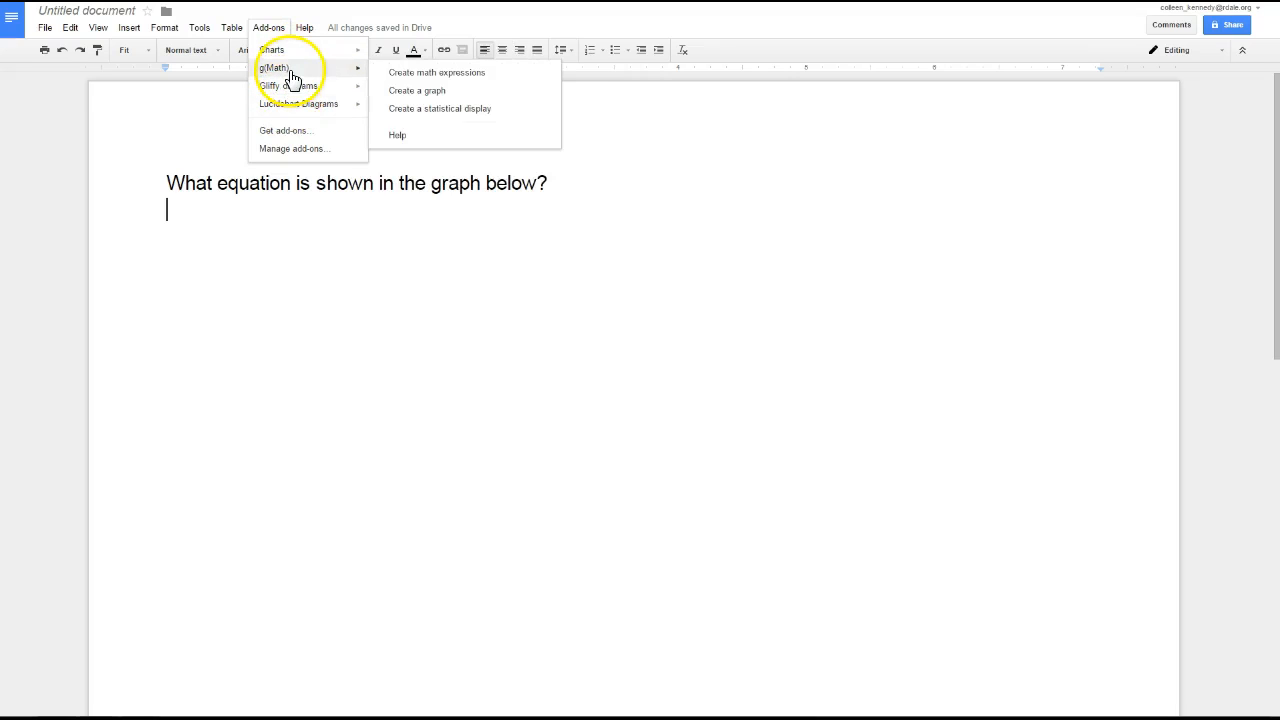
left_click(412, 92)
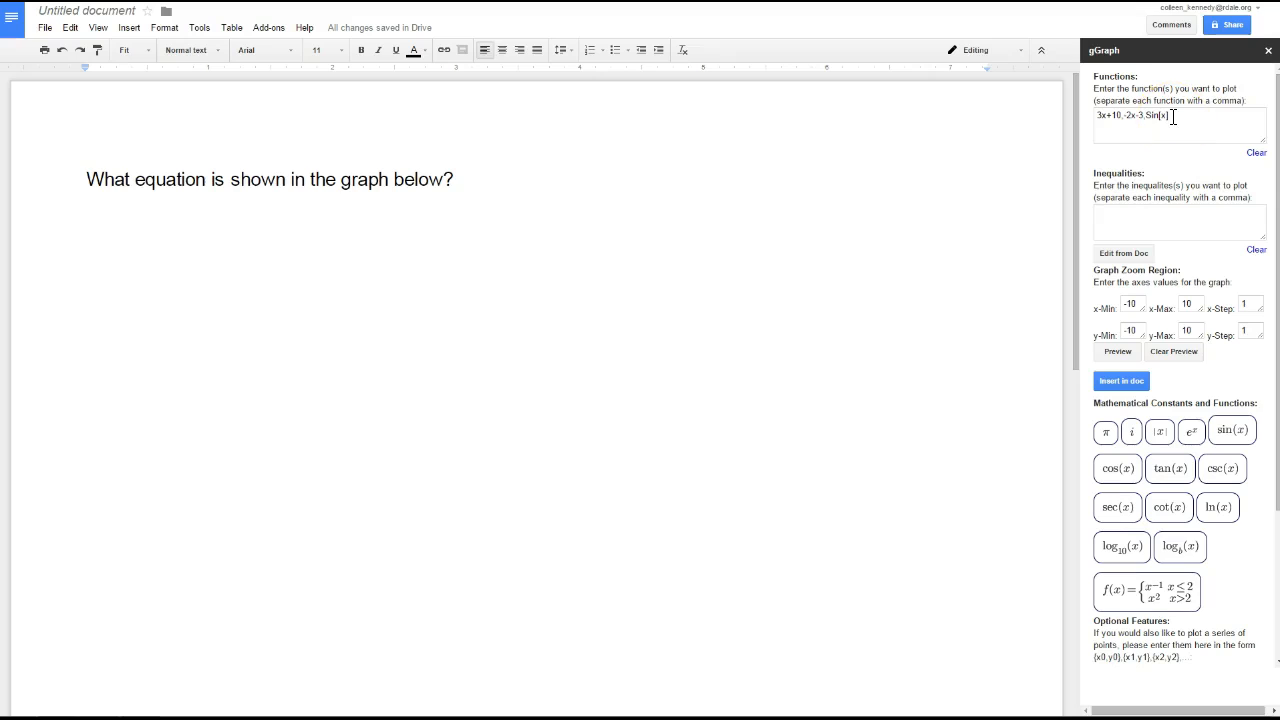
Step: Replace the sample functions with 3x - 5, preview the graph and insert it below the question
left_click_drag(1173, 116, 1097, 113)
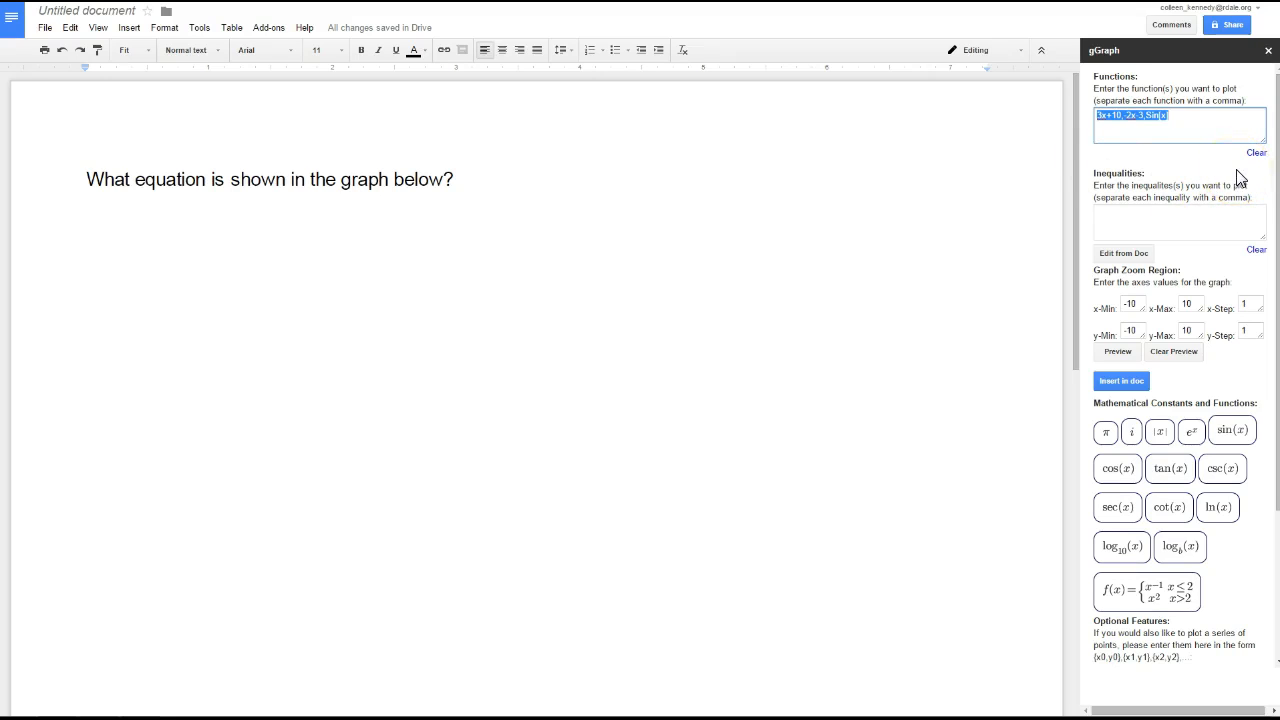
type("3x - 5")
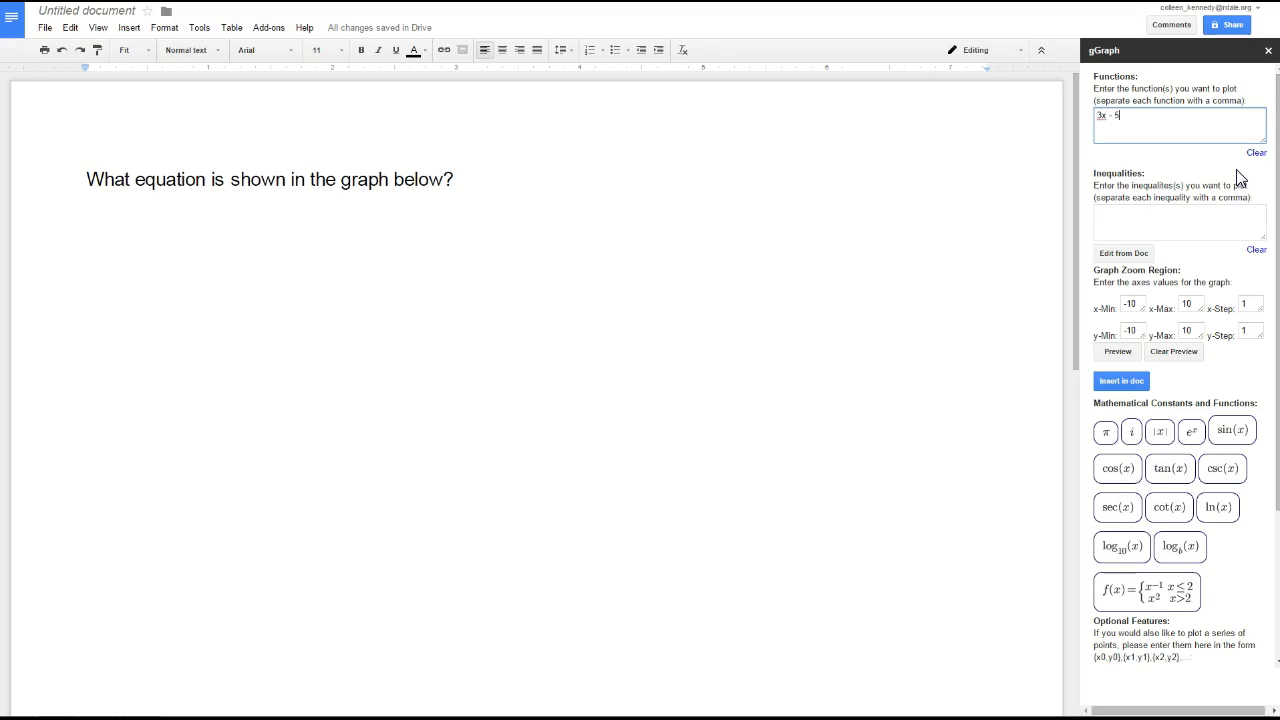
left_click(1116, 352)
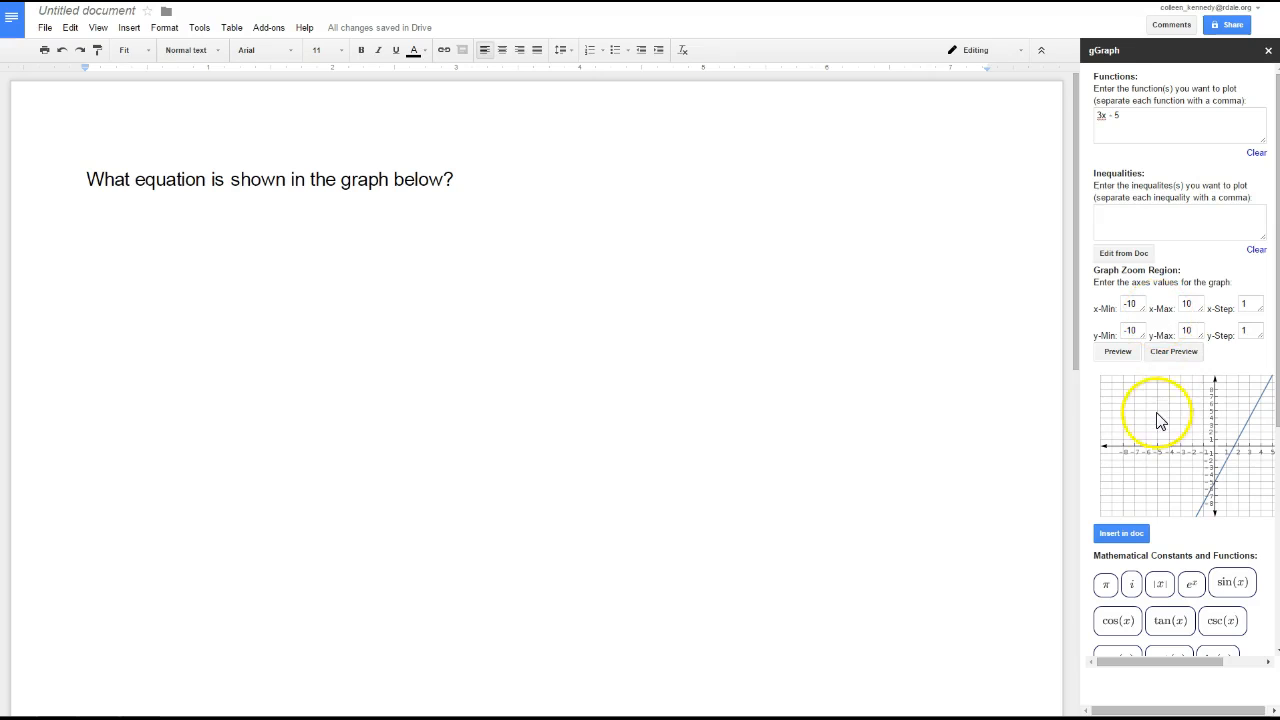
scroll(1128, 534, "down", 1)
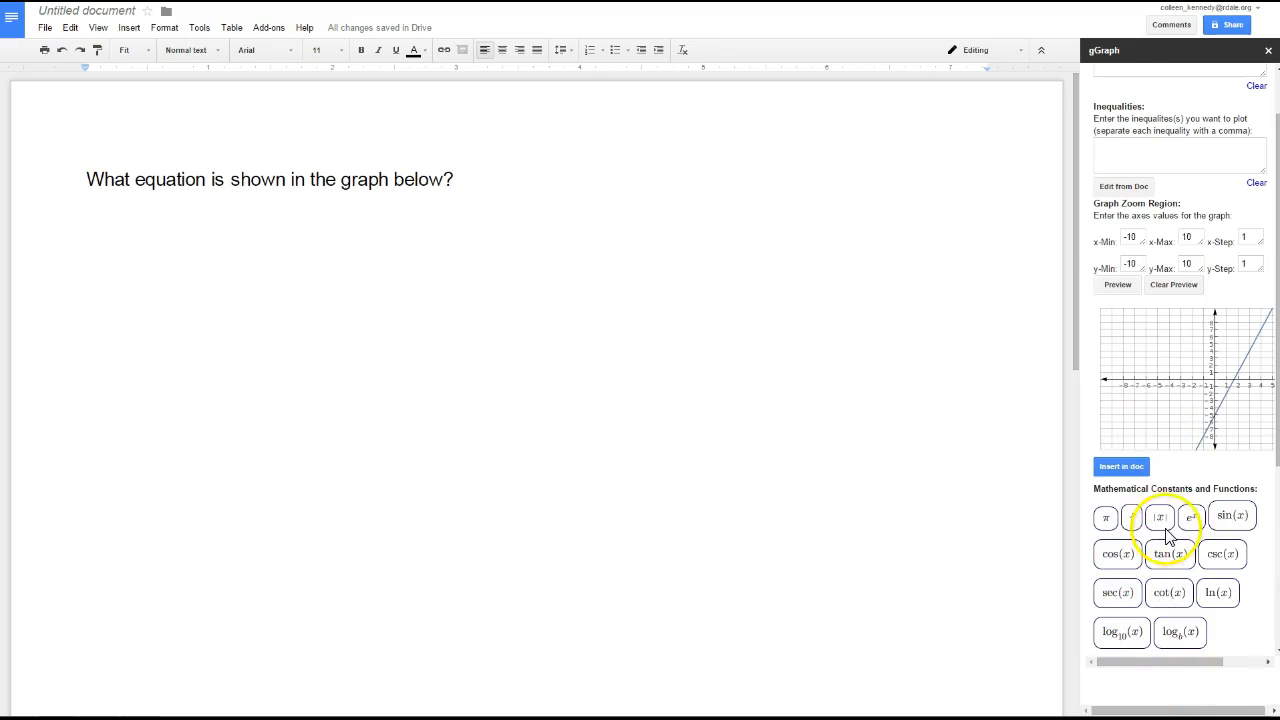
left_click(1121, 466)
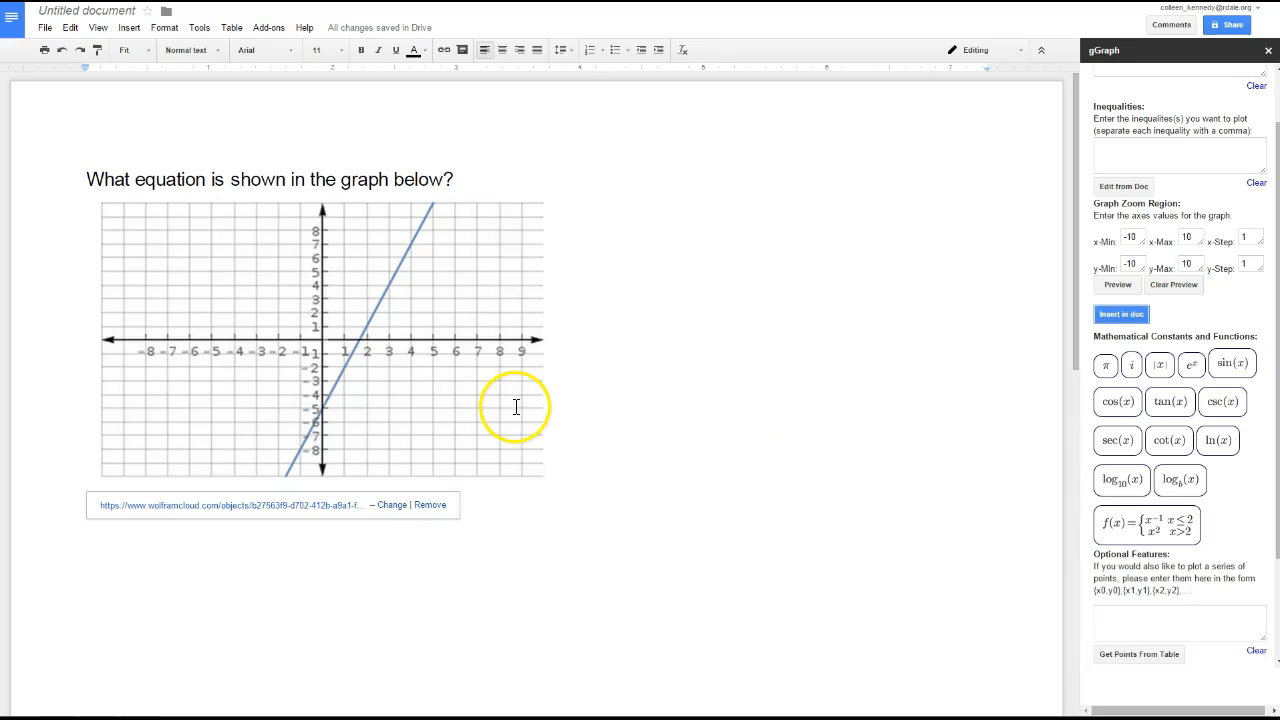
Step: Shrink the inserted graph proportionally to about the question's width, copy it, and place the cursor on a new line below it
left_click(414, 418)
left_click_drag(551, 482, 463, 429)
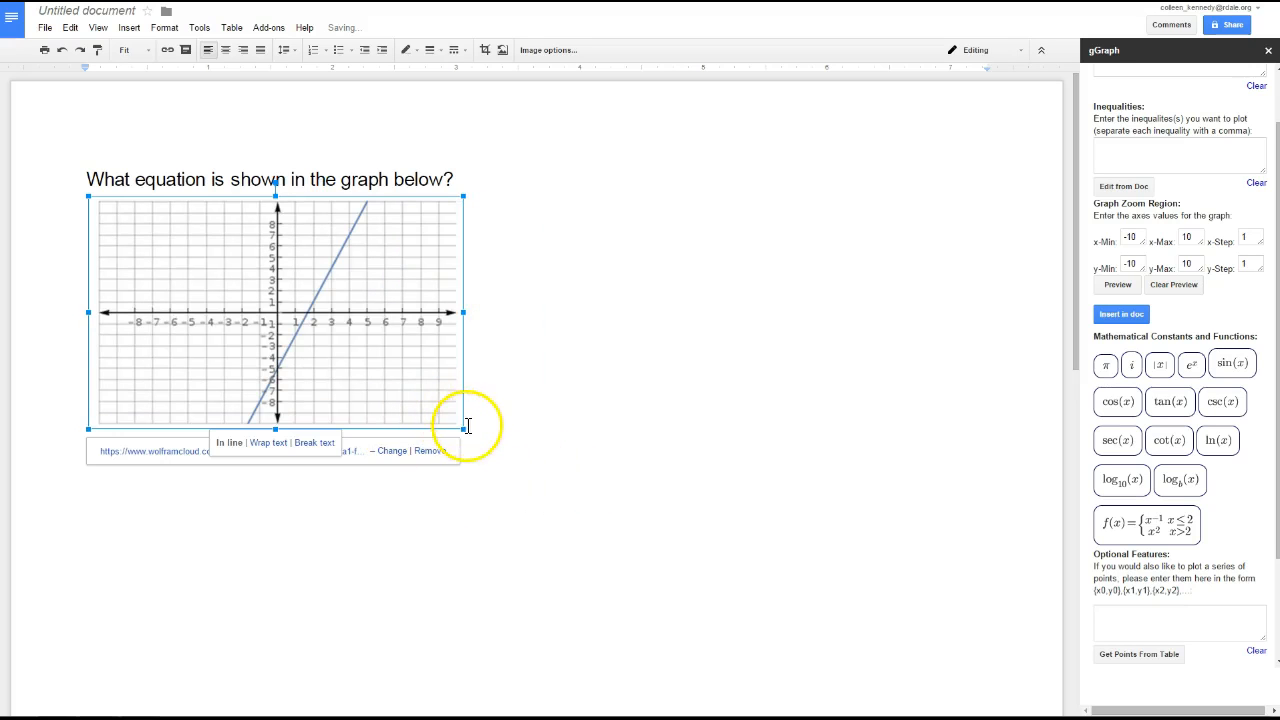
right_click(374, 378)
left_click(400, 411)
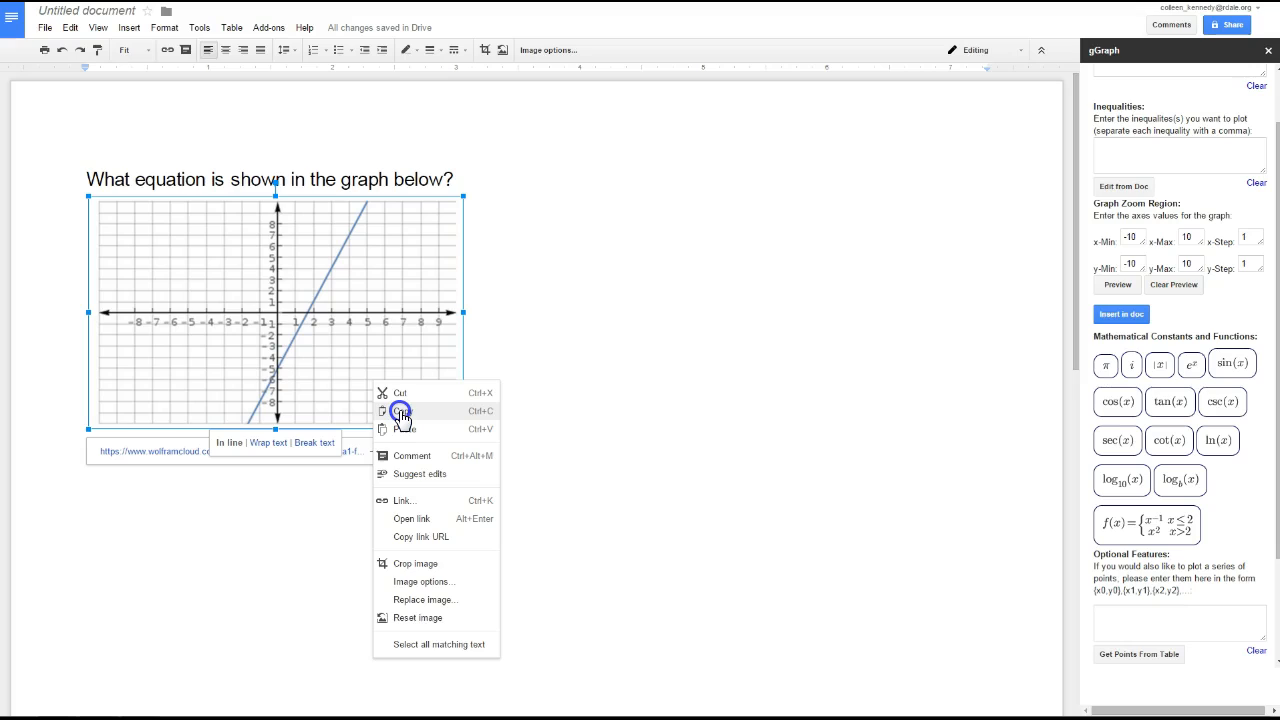
left_click(545, 394)
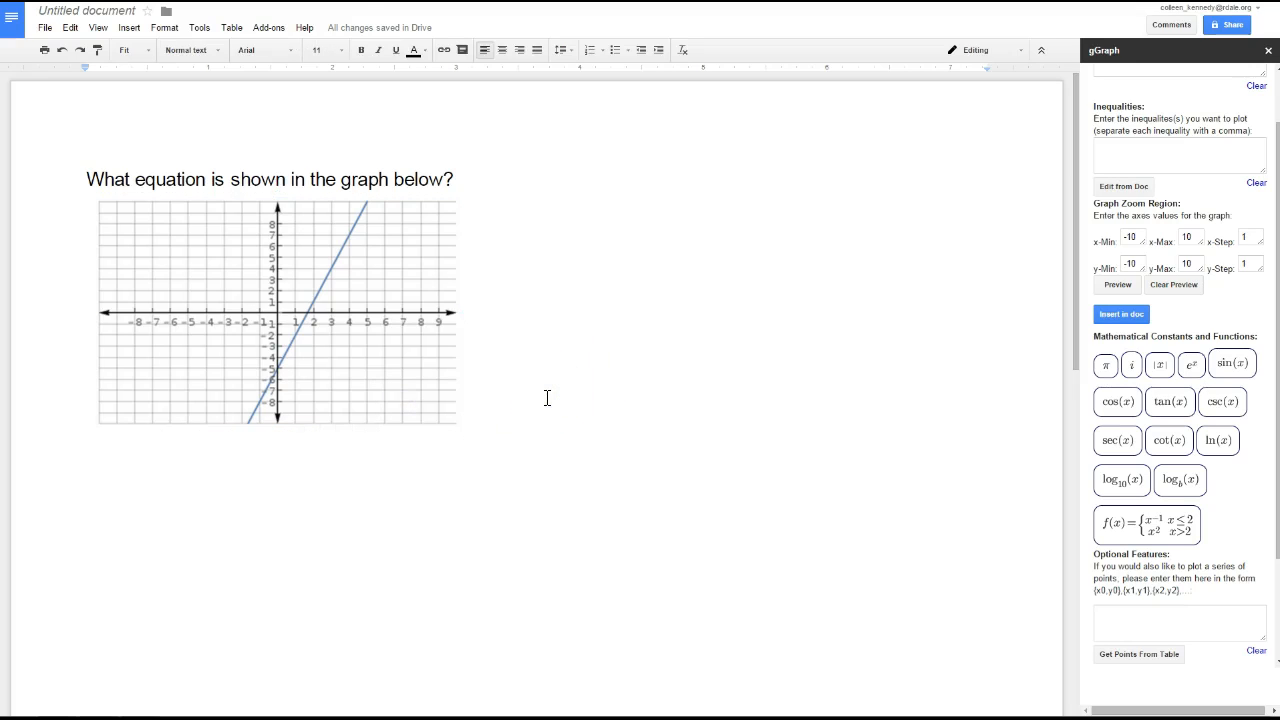
Step: Open the g(Math) math expression creator and add the fraction template \frac{a}{b} as LaTeX
left_click(268, 28)
mouse_move(276, 68)
left_click(417, 74)
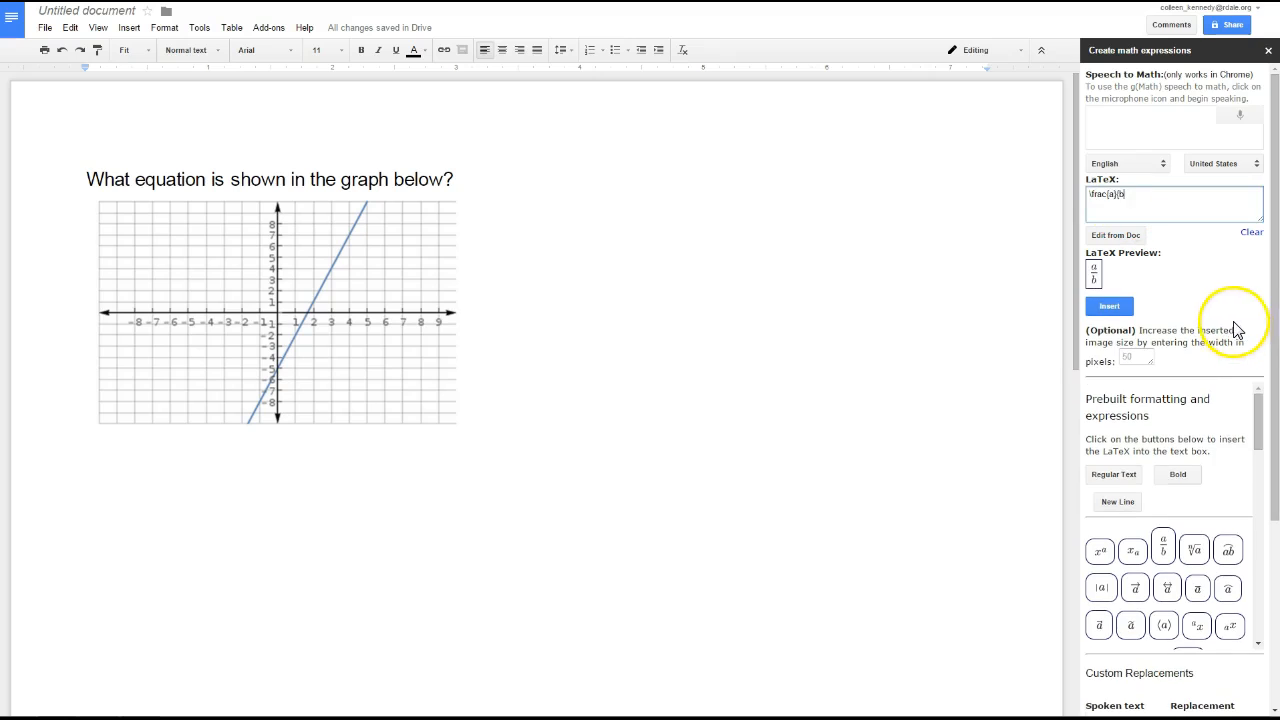
key("BackSpace")
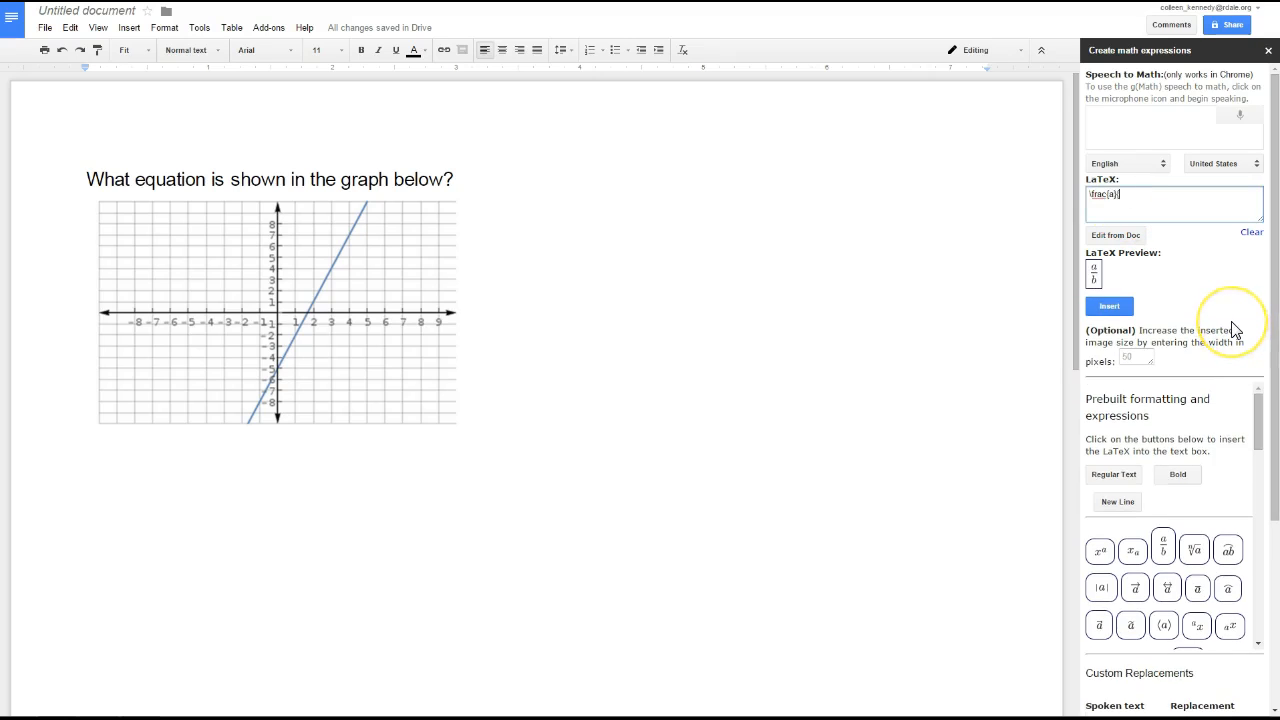
key("BackSpace")
key("BackSpace")
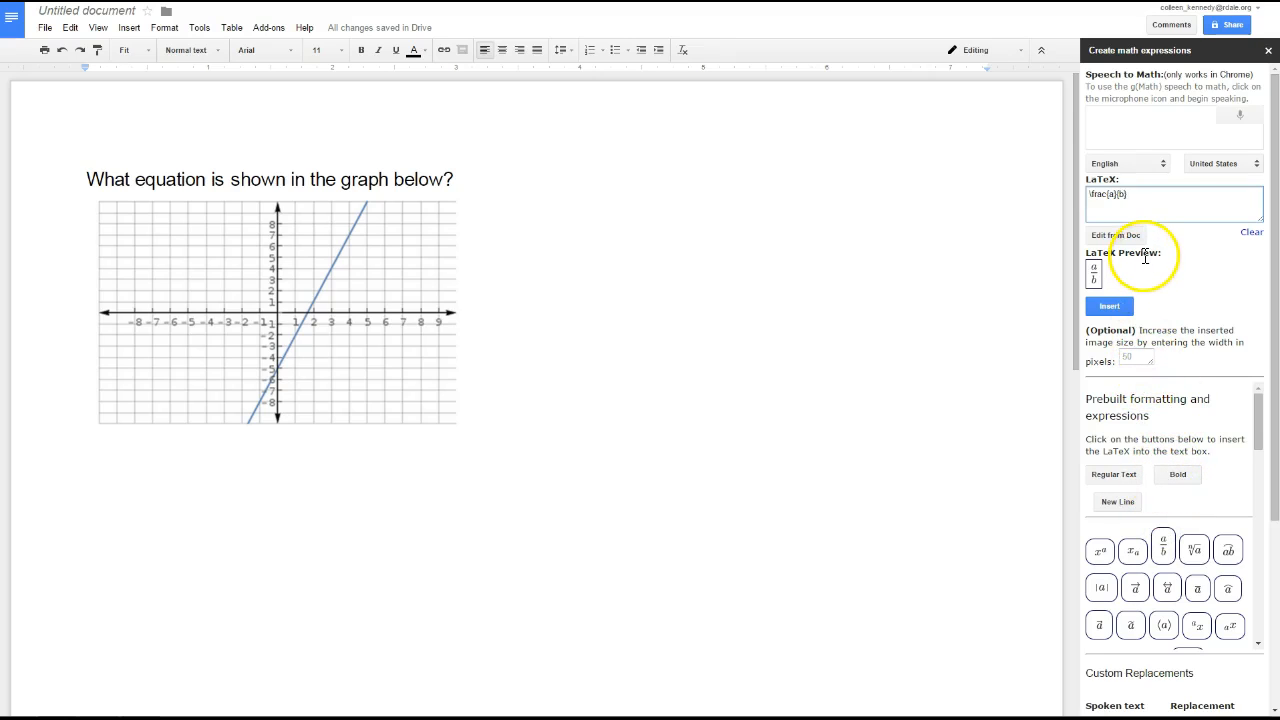
Step: Change the fraction's numerator to 2 and its denominator to 3 in the LaTeX code
left_click(1111, 194)
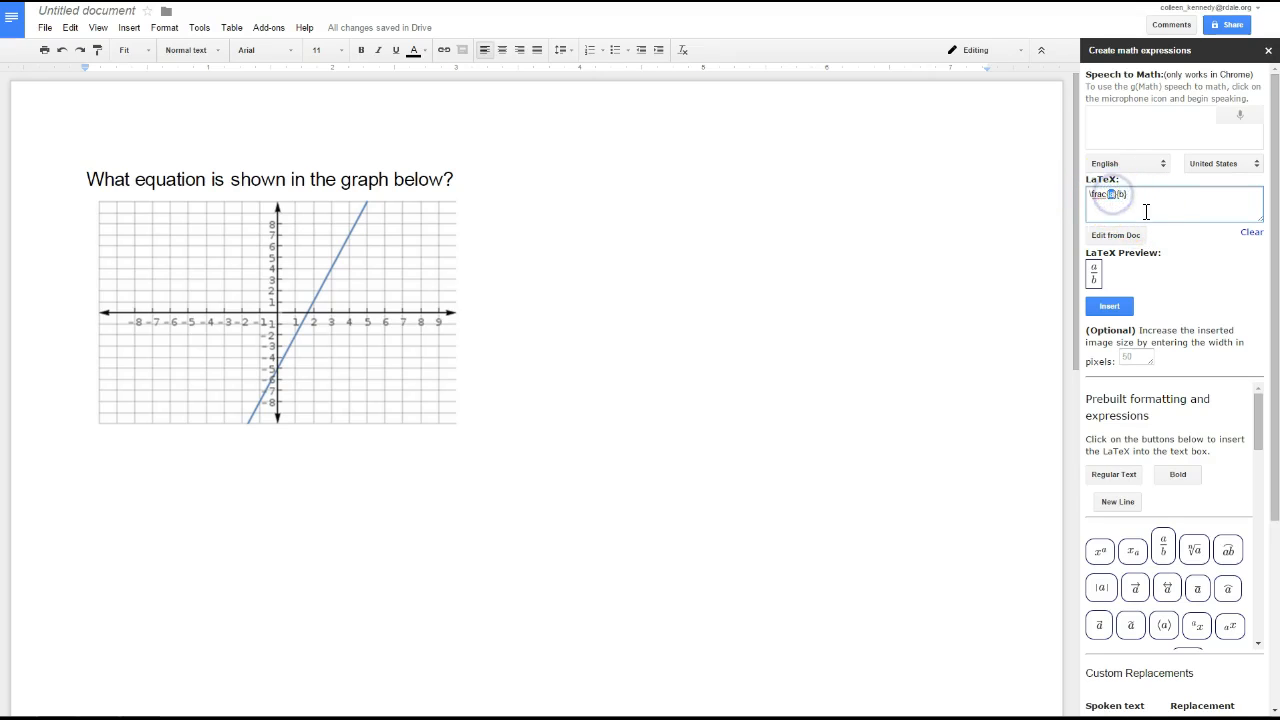
left_click(1113, 194)
key("BackSpace")
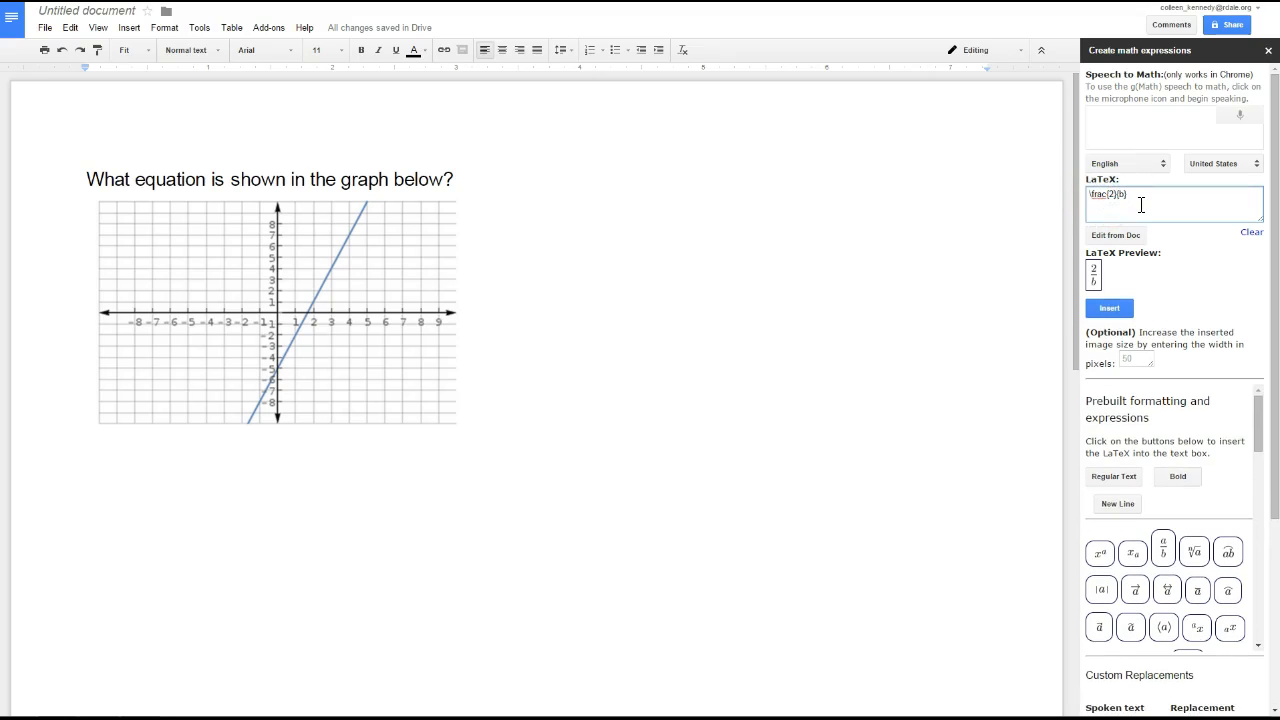
key("BackSpace")
type("3}")
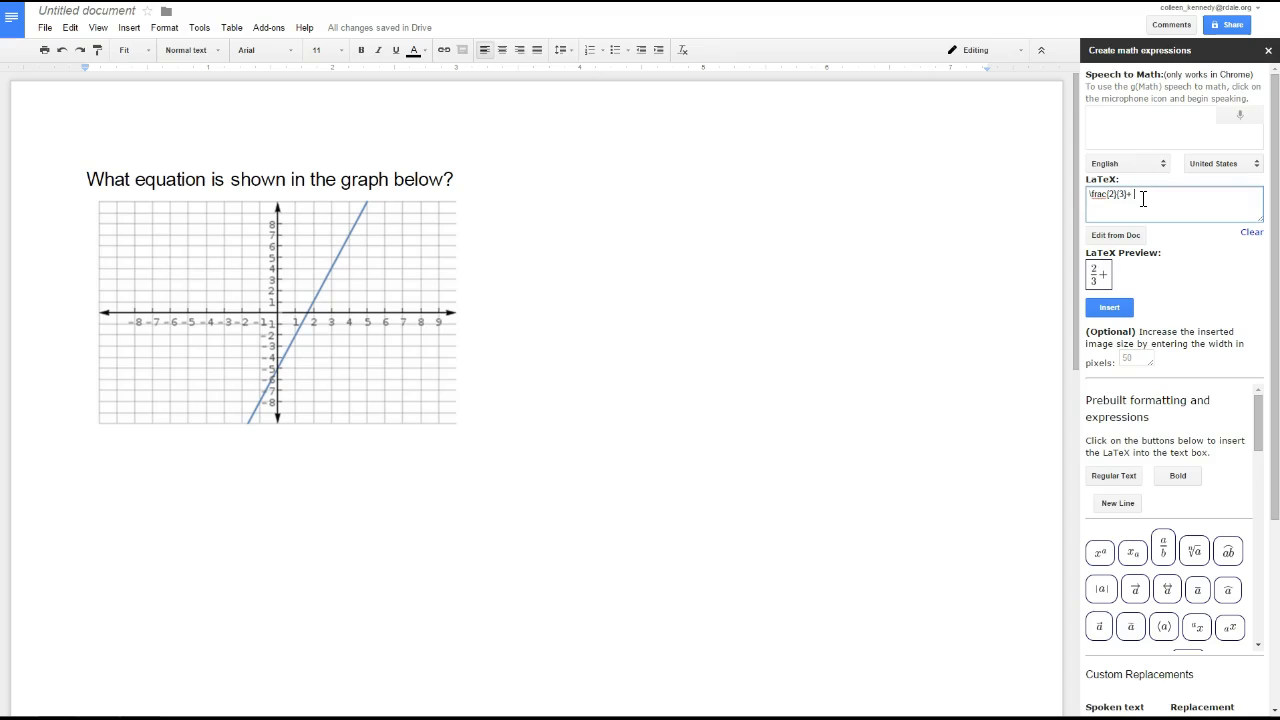
type("+")
Step: Extend the expression with + \frac{3}{8} and set the inserted image width to 50 pixels
left_click(1163, 548)
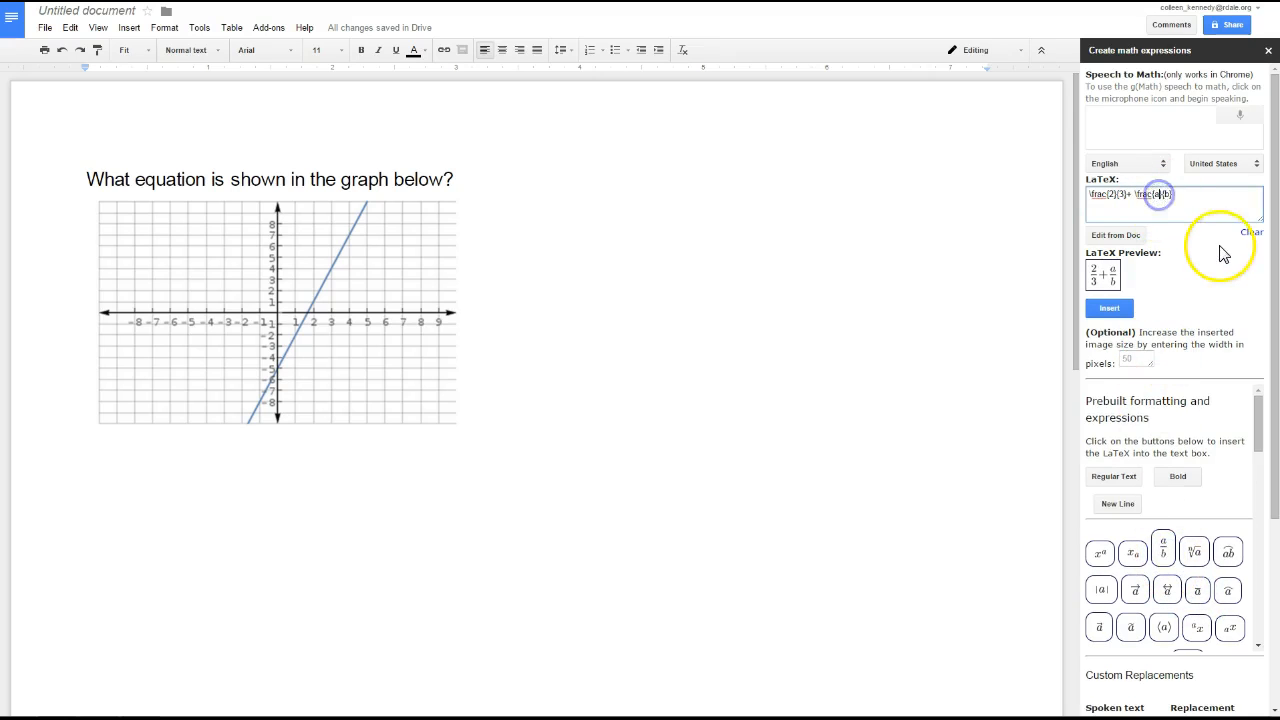
type("3")
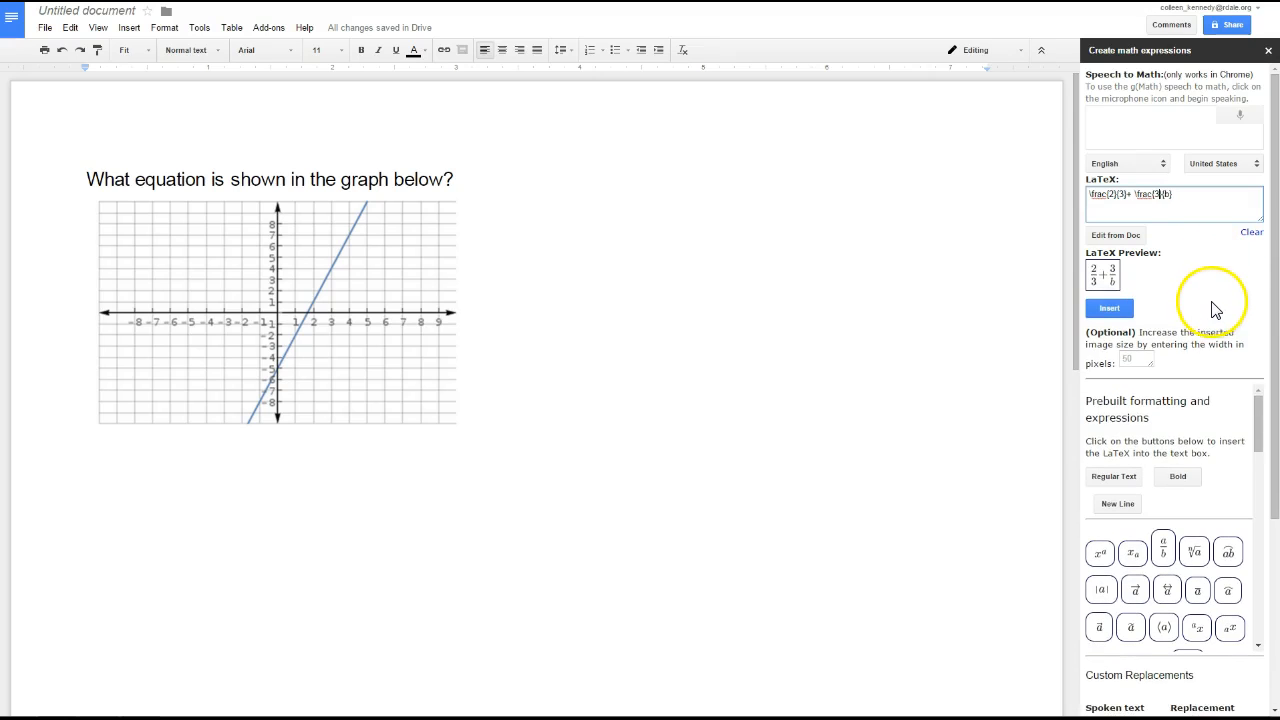
key("BackSpace")
type("8")
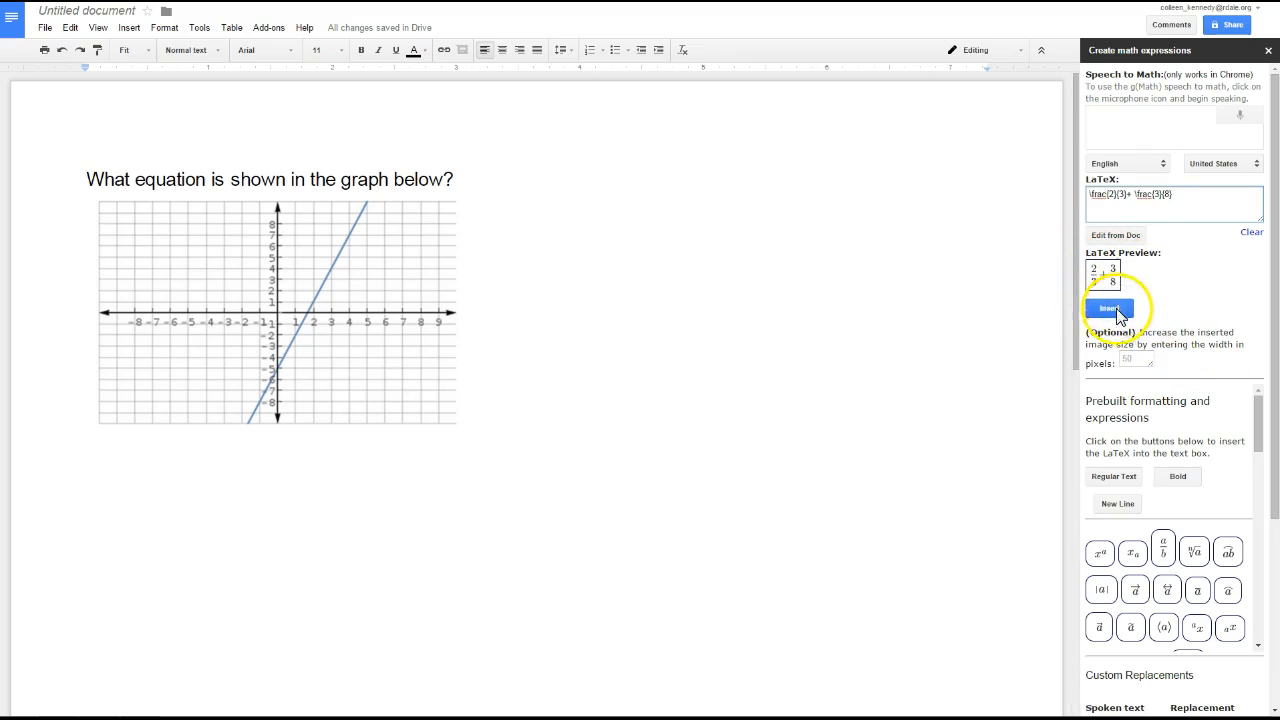
left_click(1127, 358)
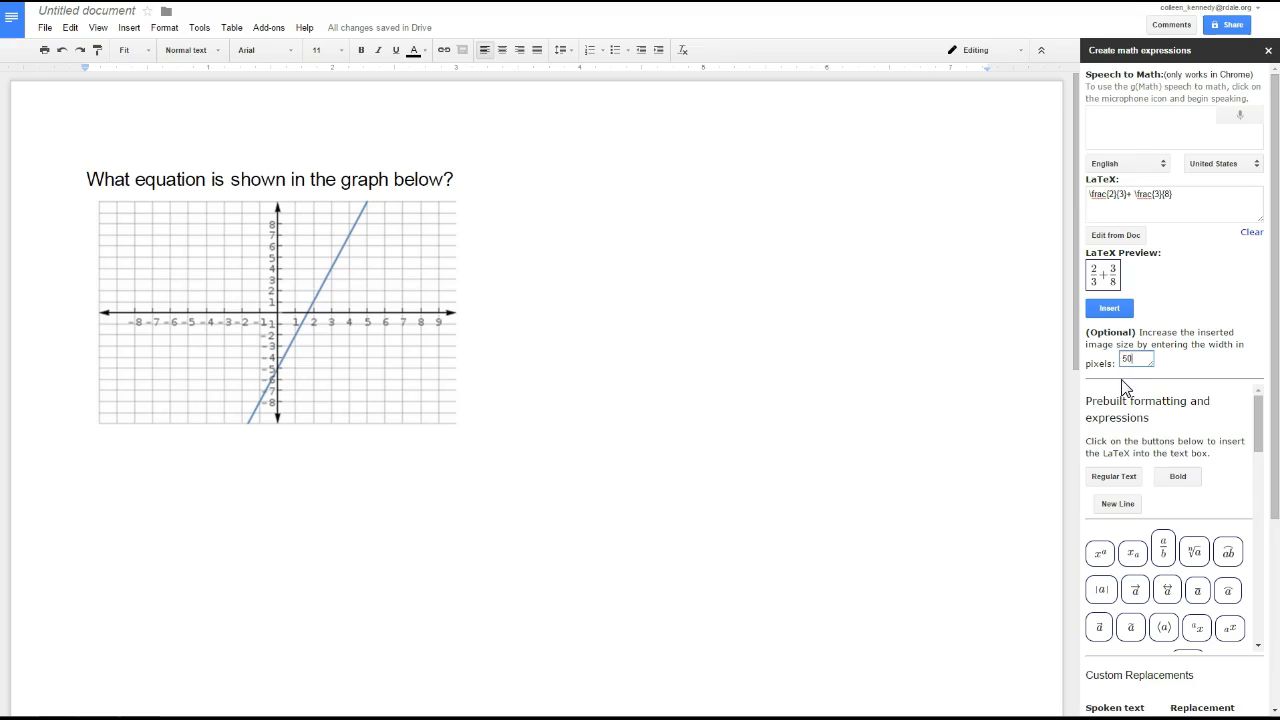
Step: Try adding the prebuilt bold text to the LaTeX expression and delete it again
left_click(1177, 478)
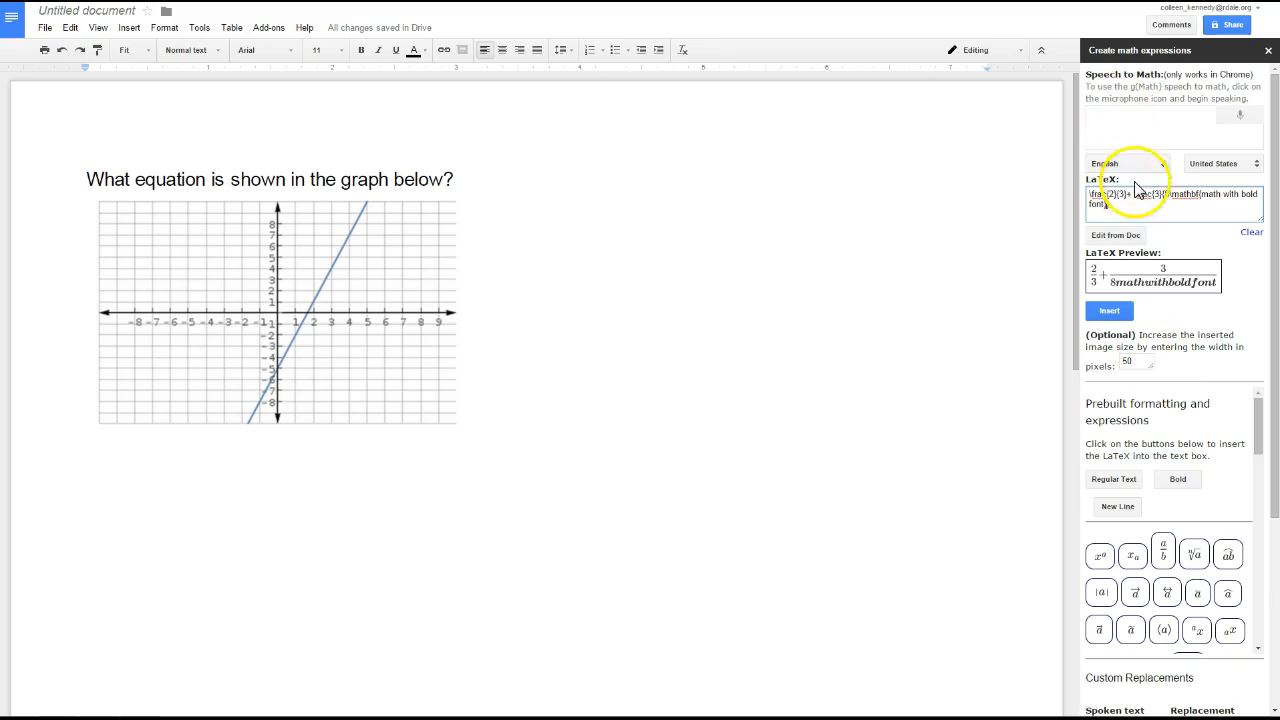
left_click_drag(1171, 196, 1180, 205)
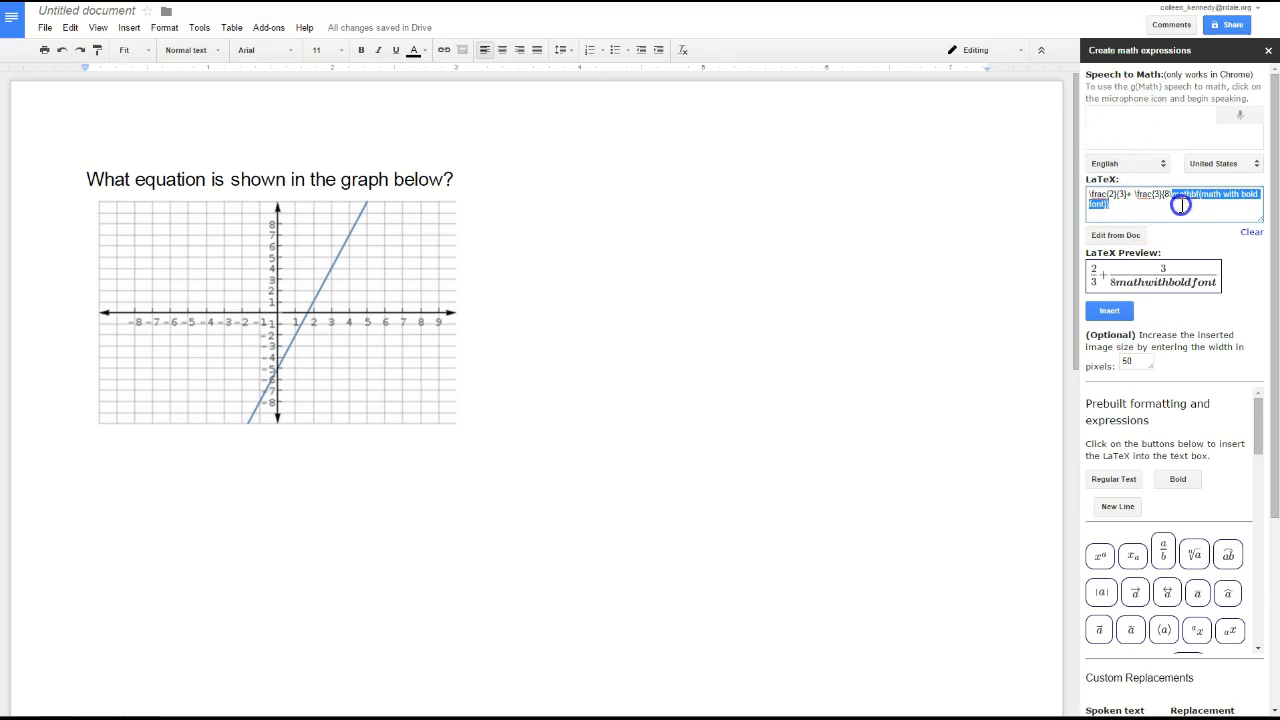
key("BackSpace")
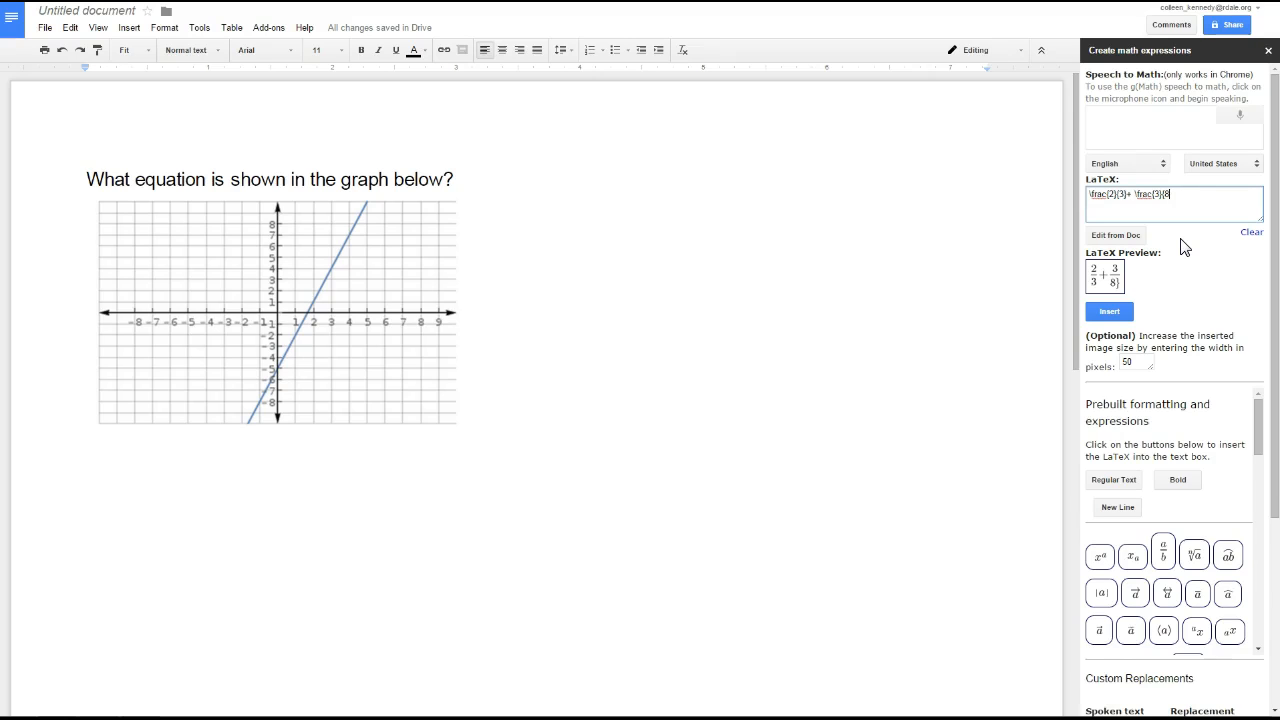
Step: Insert the 2/3 + 3/8 expression below the graph and start a new line after it
left_click(1108, 308)
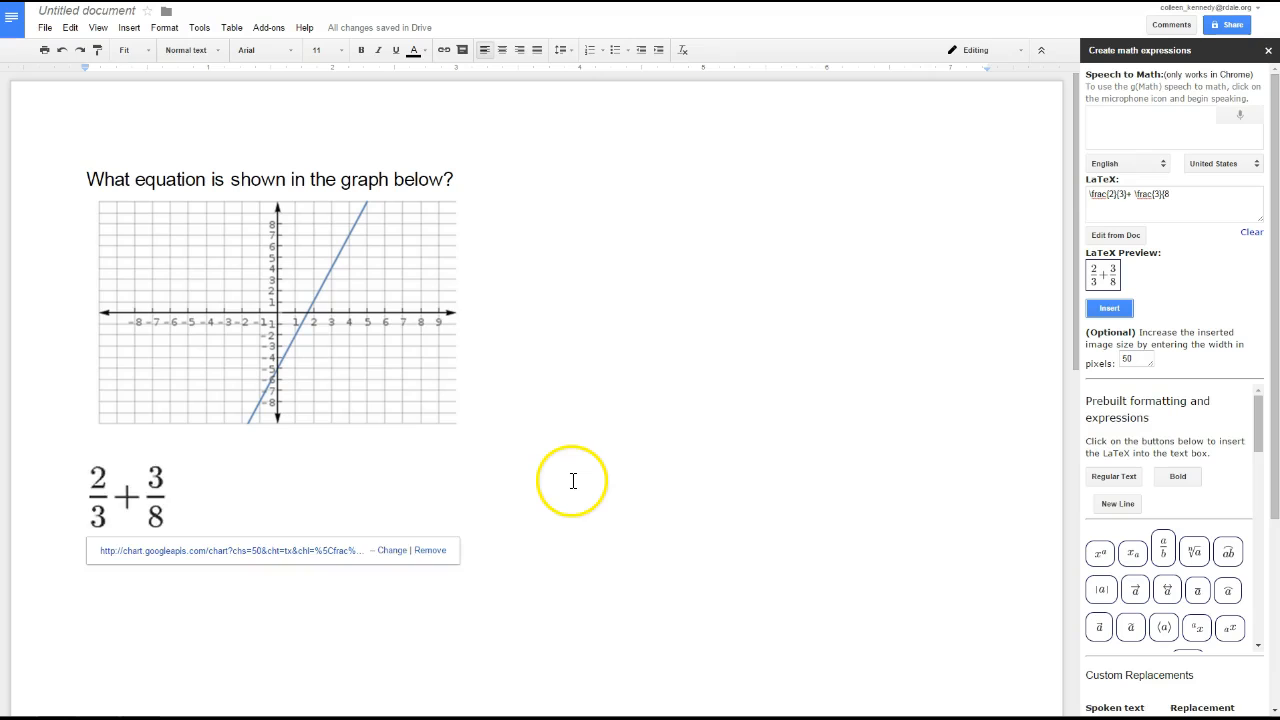
left_click(190, 513)
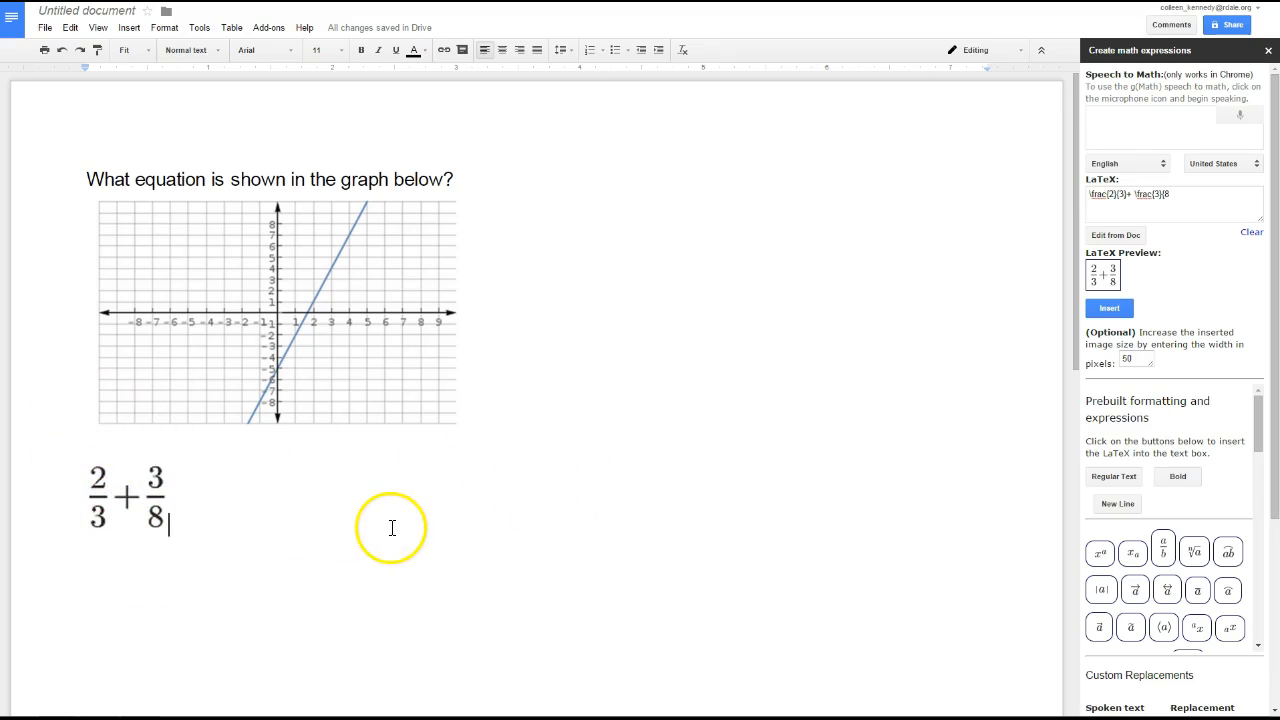
key("Return")
Step: Examine the prebuilt symbols, formula templates and Greek letters offered for math expressions
scroll(1166, 608, "down", 3)
scroll(1160, 509, "down", 3)
scroll(1200, 540, "down", 3)
scroll(1182, 595, "down", 2)
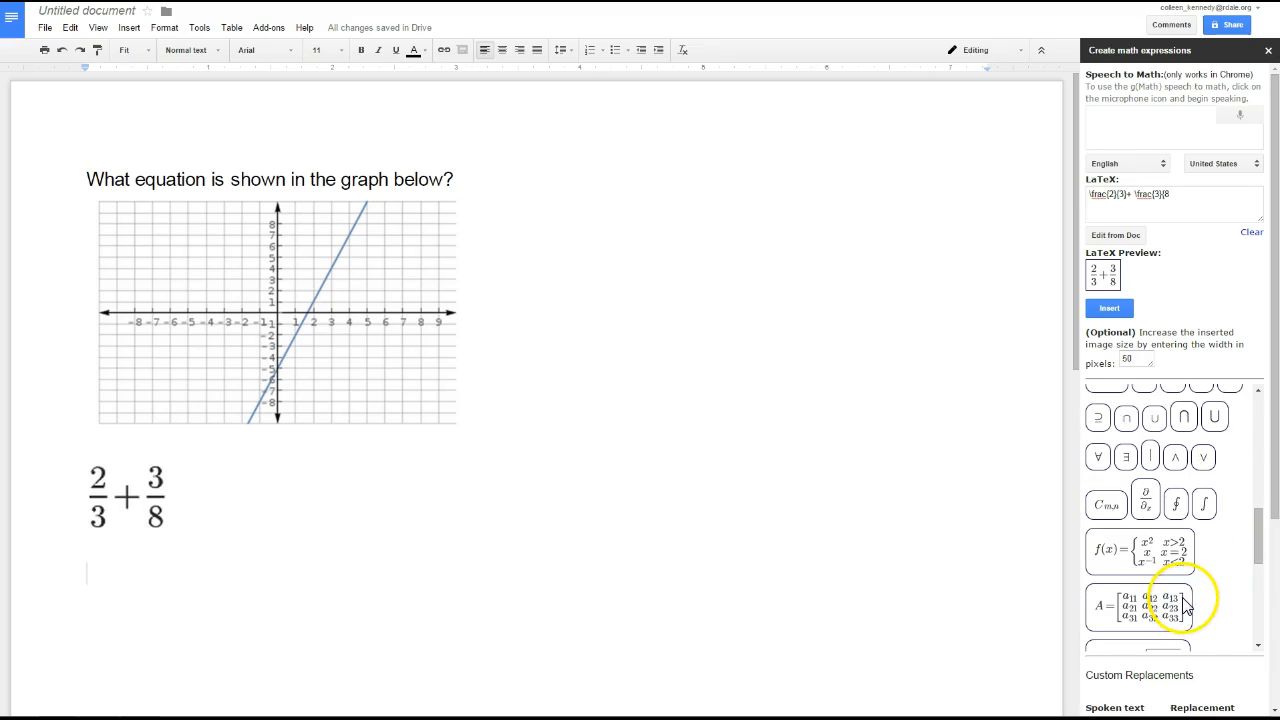
scroll(1230, 555, "down", 2)
scroll(1240, 575, "down", 3)
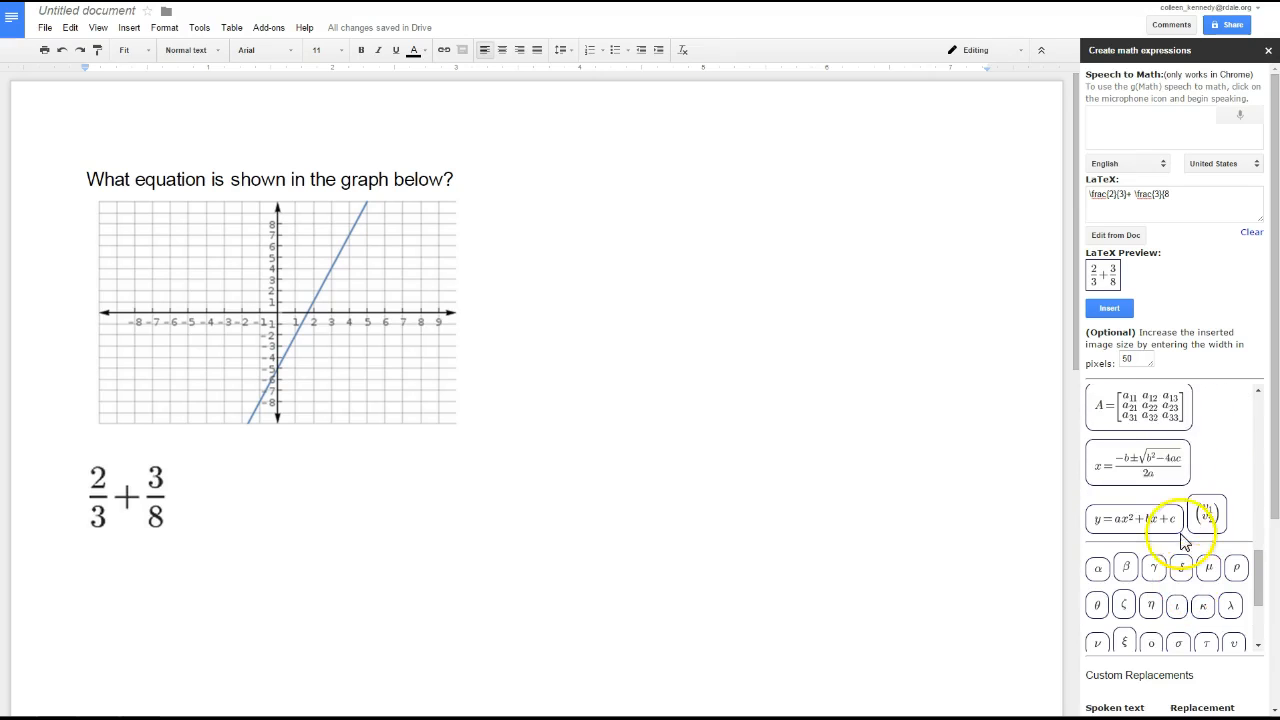
scroll(1158, 565, "down", 5)
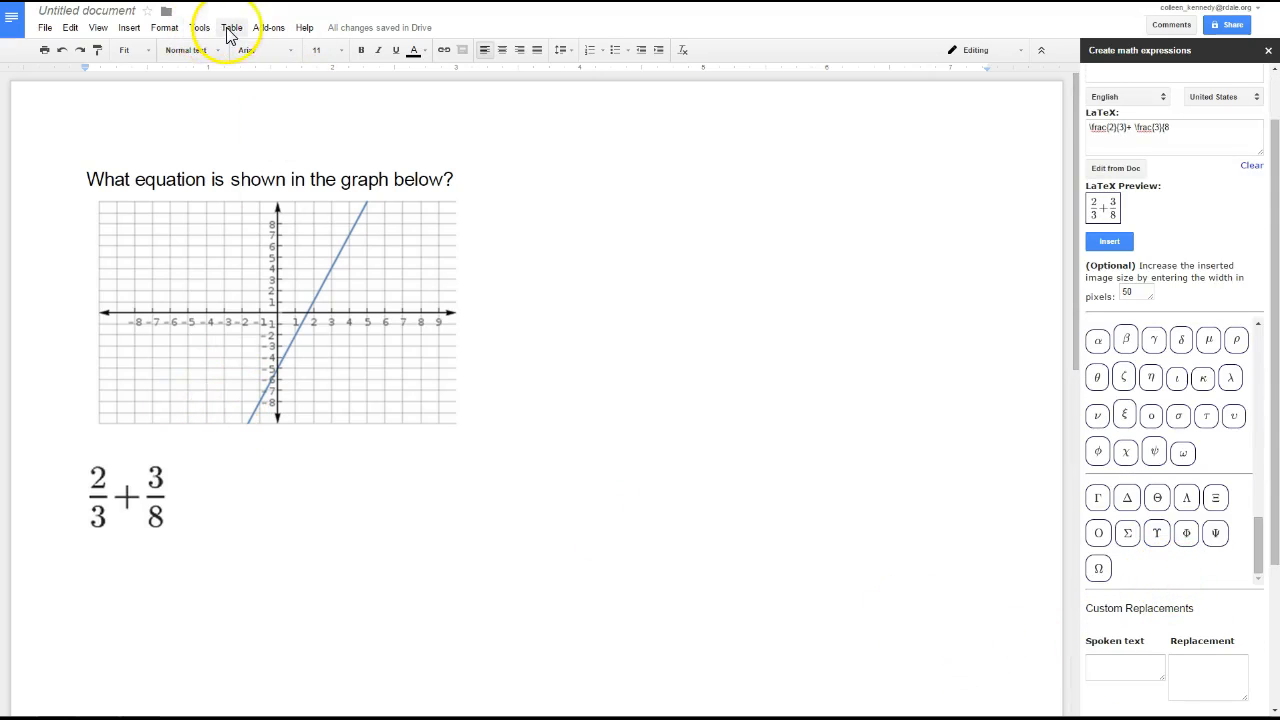
Step: Open the g(Math) statistical display creator and enter the data set {1,1,1,2,1,6,5,7,5,2,4,5}
left_click(262, 28)
mouse_move(289, 75)
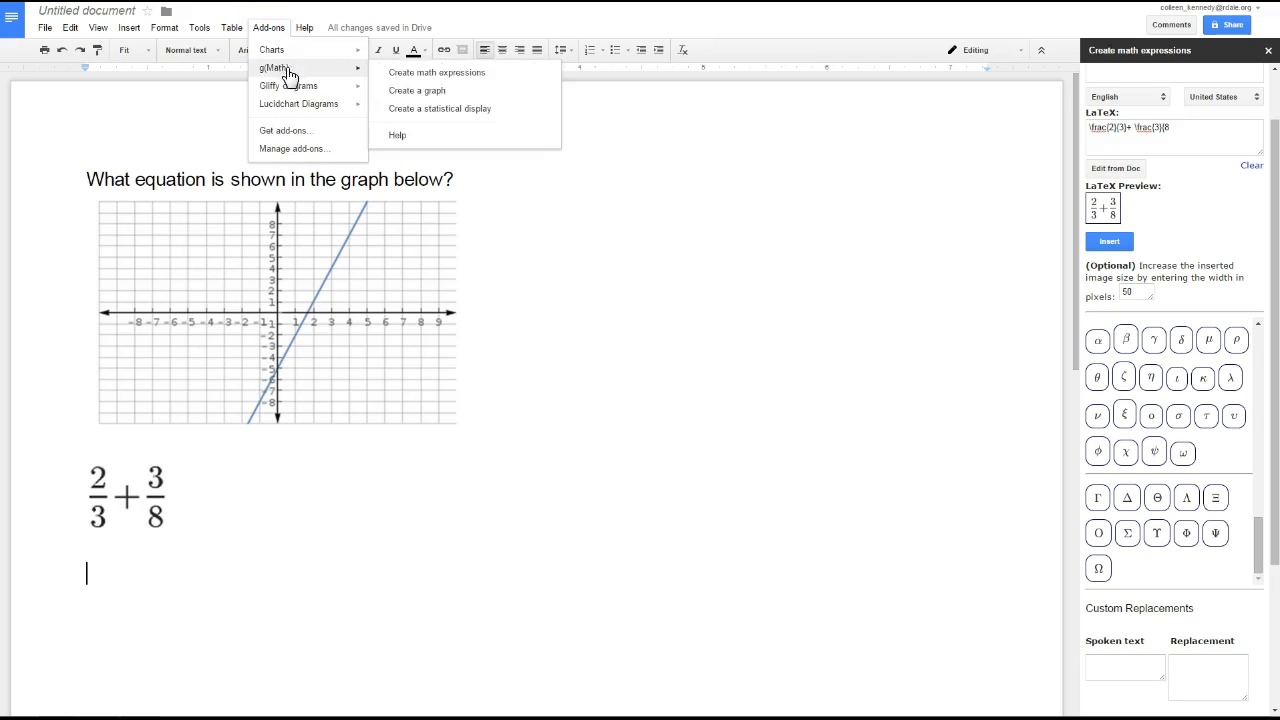
left_click(421, 106)
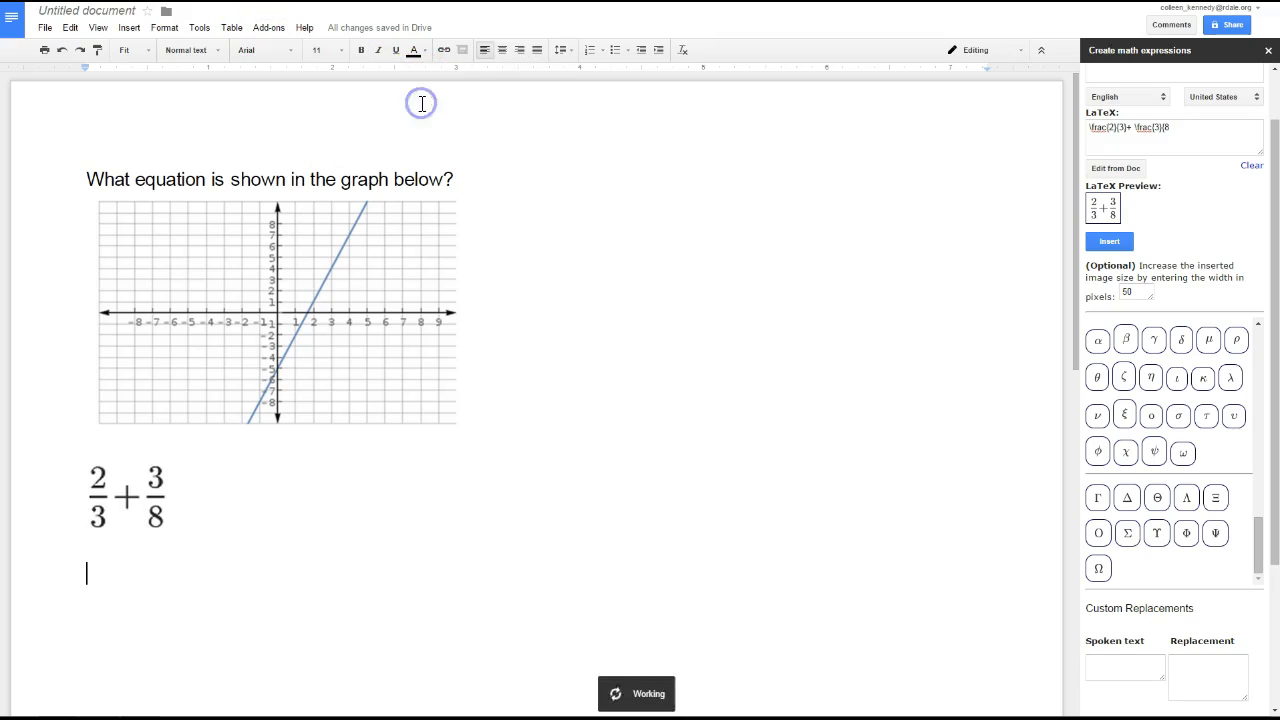
left_click(1150, 103)
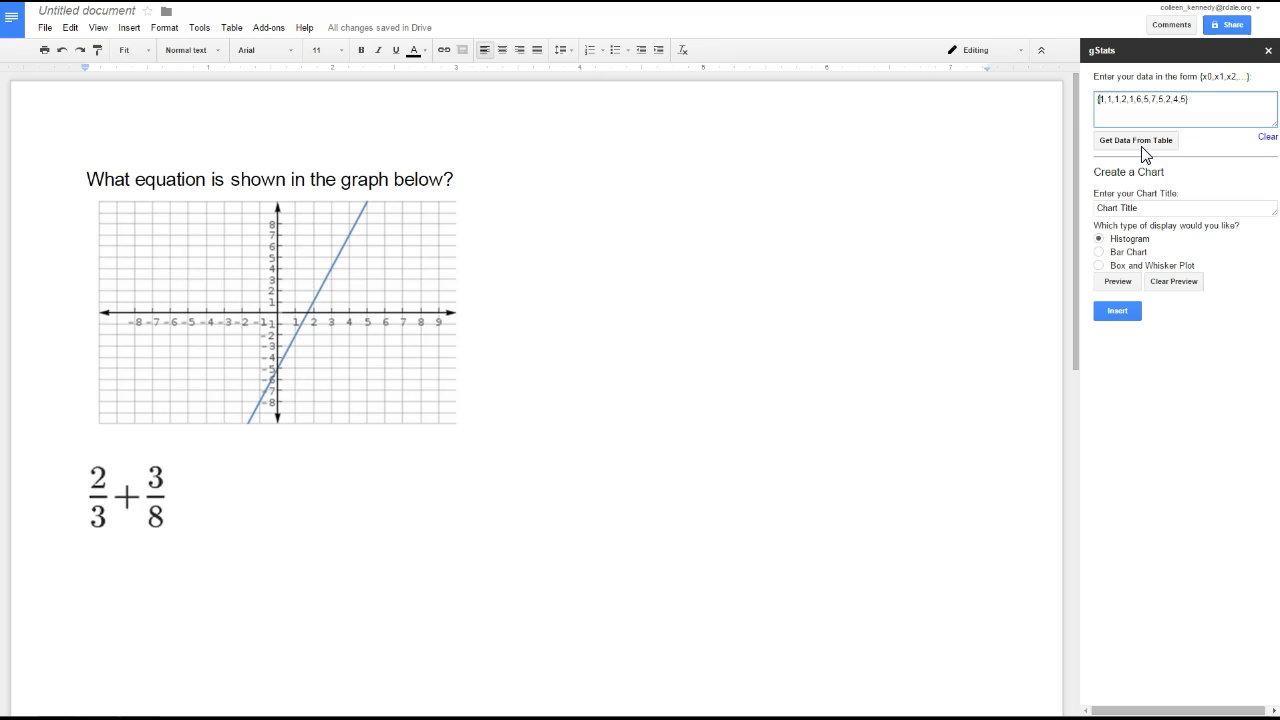
Step: Preview the data as a histogram, and switch the display type to Bar Chart and preview that
left_click(1118, 282)
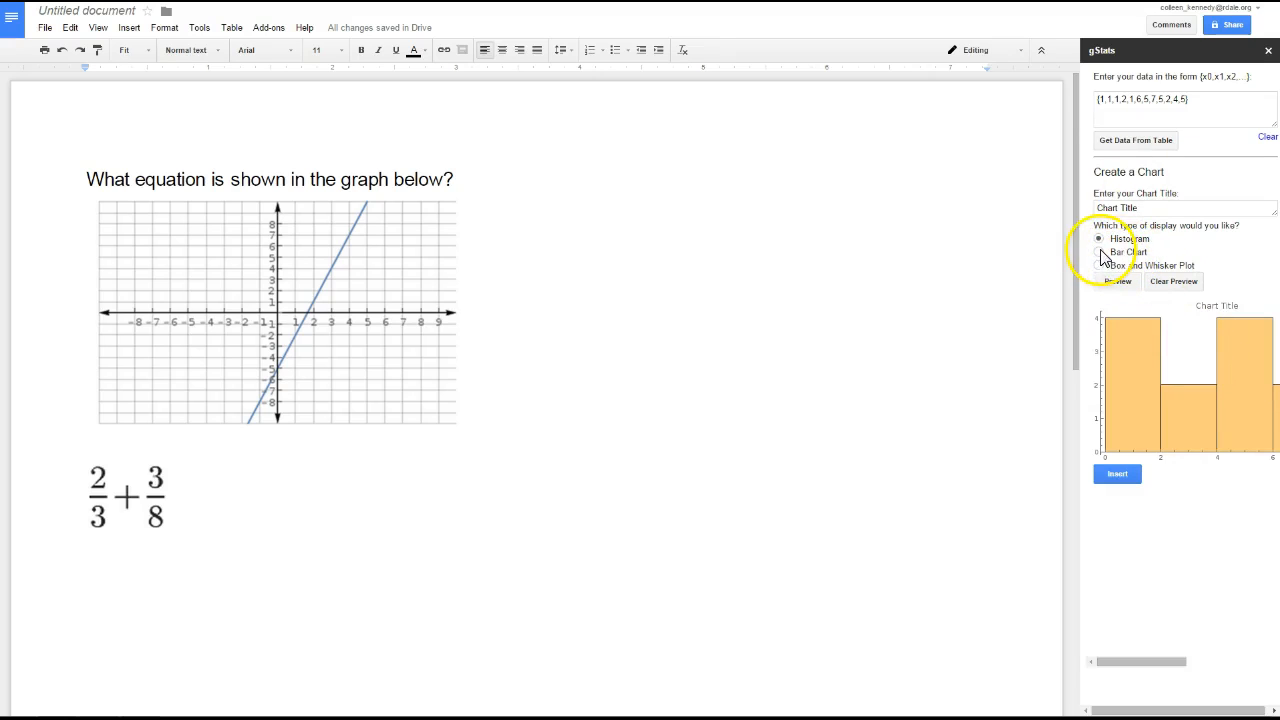
left_click(1112, 286)
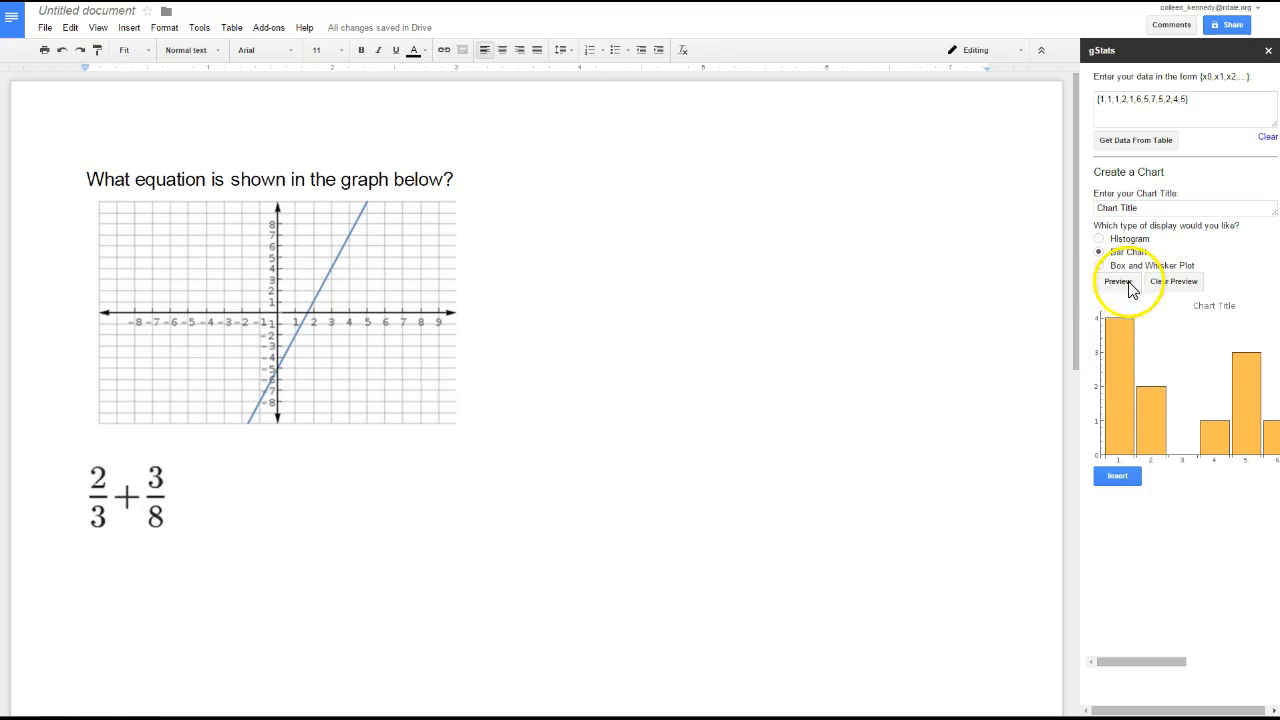
Step: Insert the previewed bar chart below the 2/3 + 3/8 expression and enlarge it slightly in the document
left_click(1118, 477)
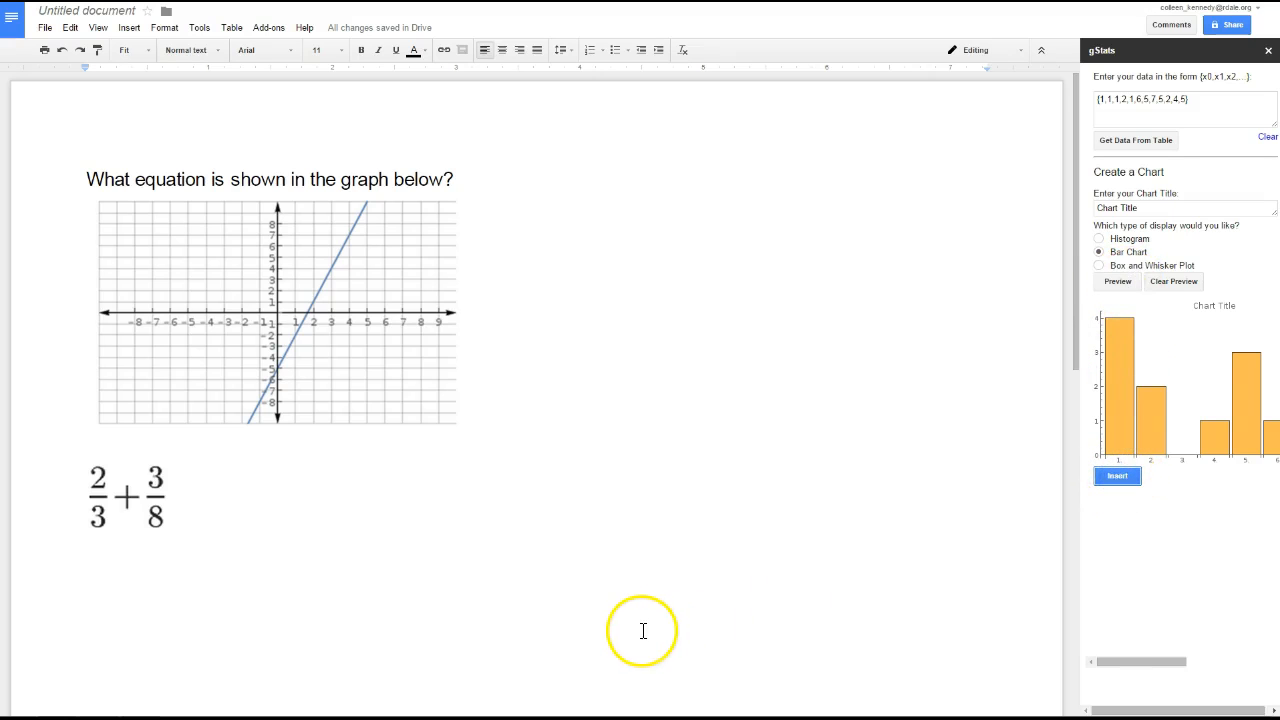
scroll(646, 628, "down", 2)
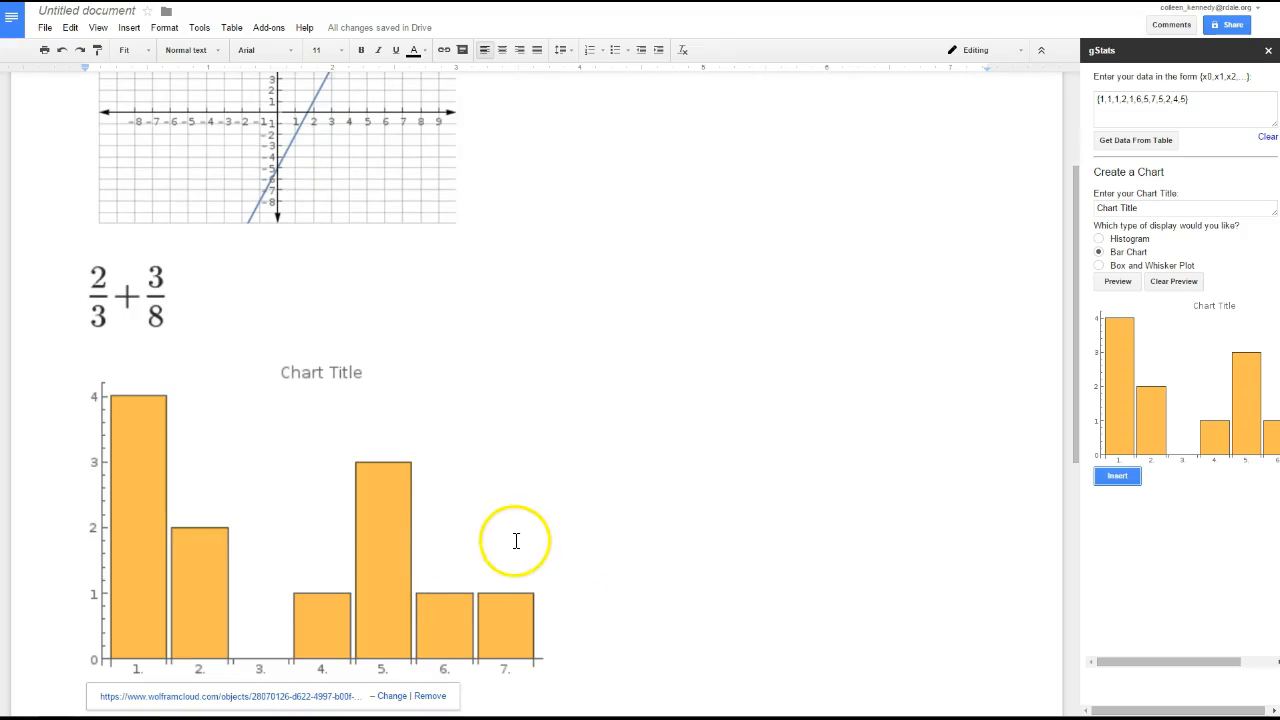
left_click(387, 569)
left_click_drag(551, 362, 618, 364)
left_click_drag(1140, 207, 1051, 206)
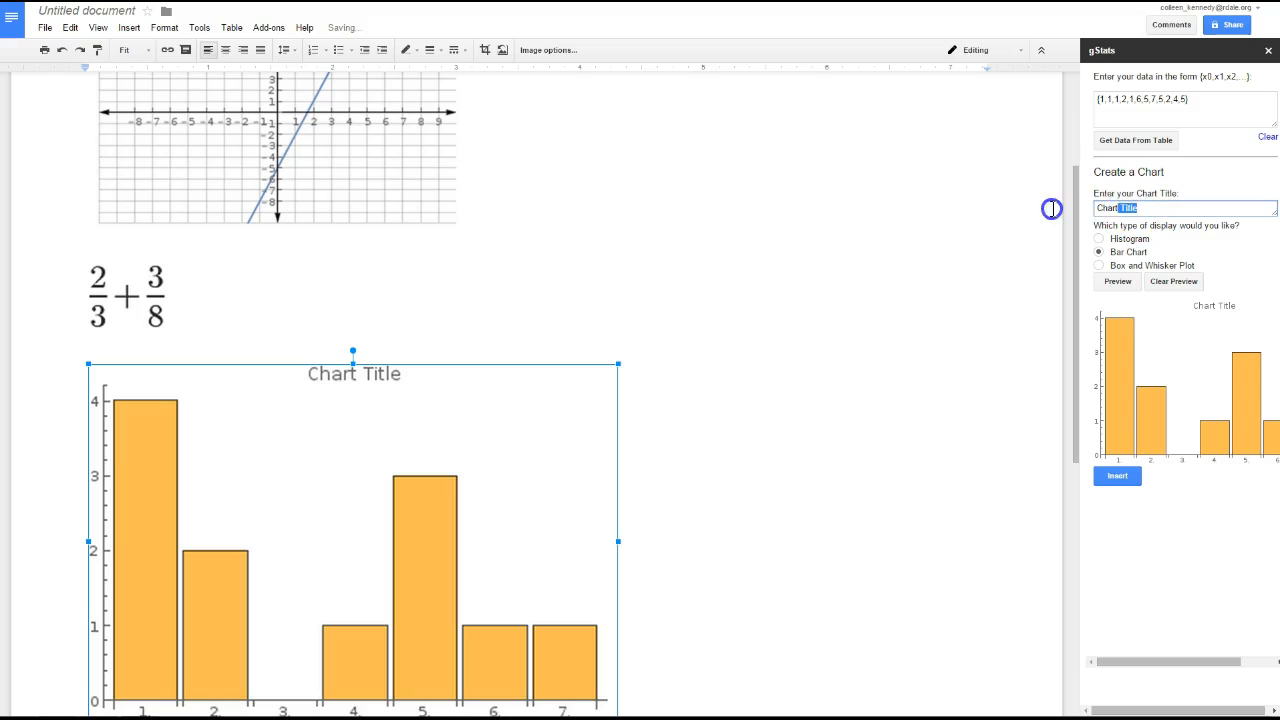
scroll(746, 484, "down", 2)
left_click(746, 484)
scroll(748, 483, "down", 2)
scroll(653, 499, "up", 1)
scroll(653, 499, "up", 5)
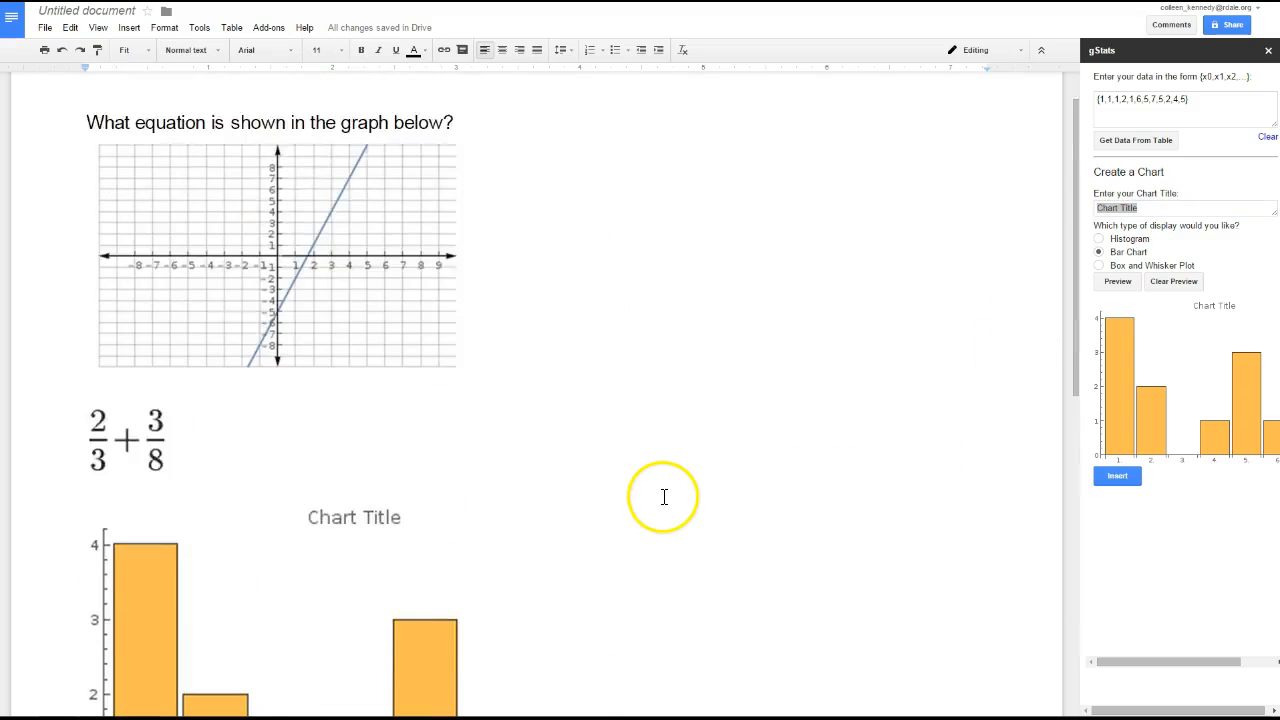
left_click(268, 30)
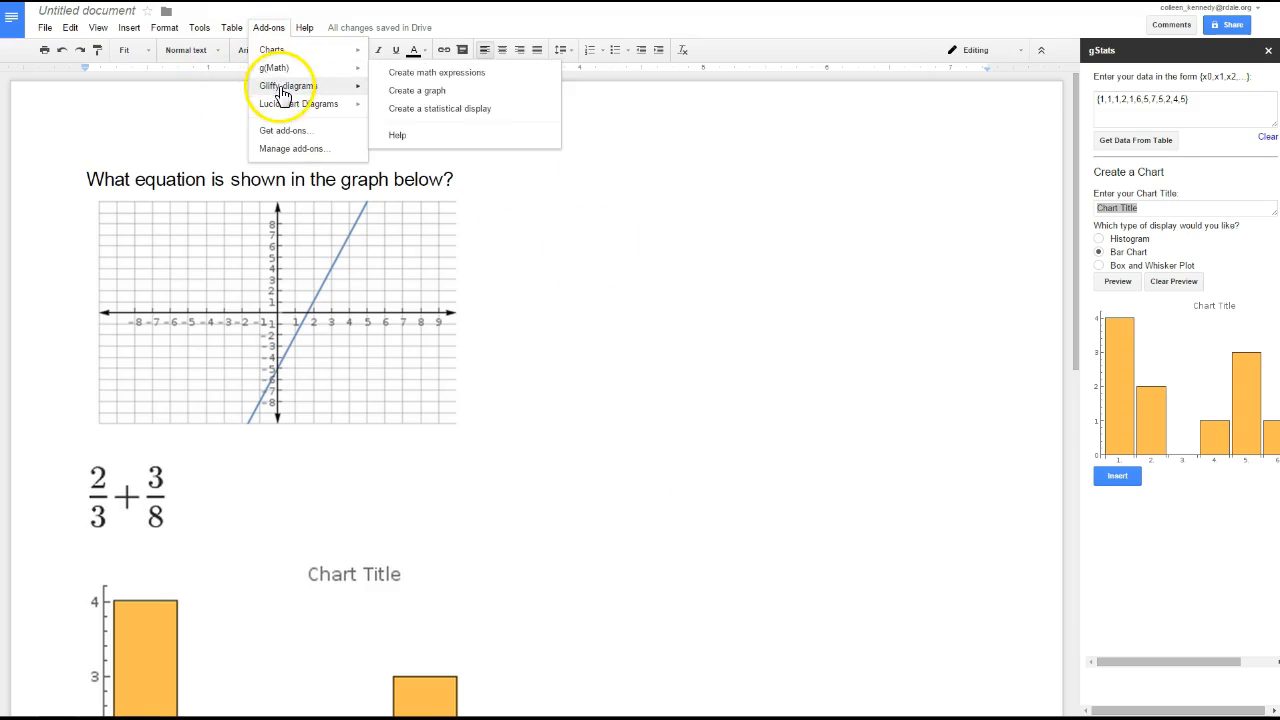
left_click(591, 393)
Step: Start a new line directly below the inserted bar chart
scroll(626, 457, "down", 4)
left_click(628, 521)
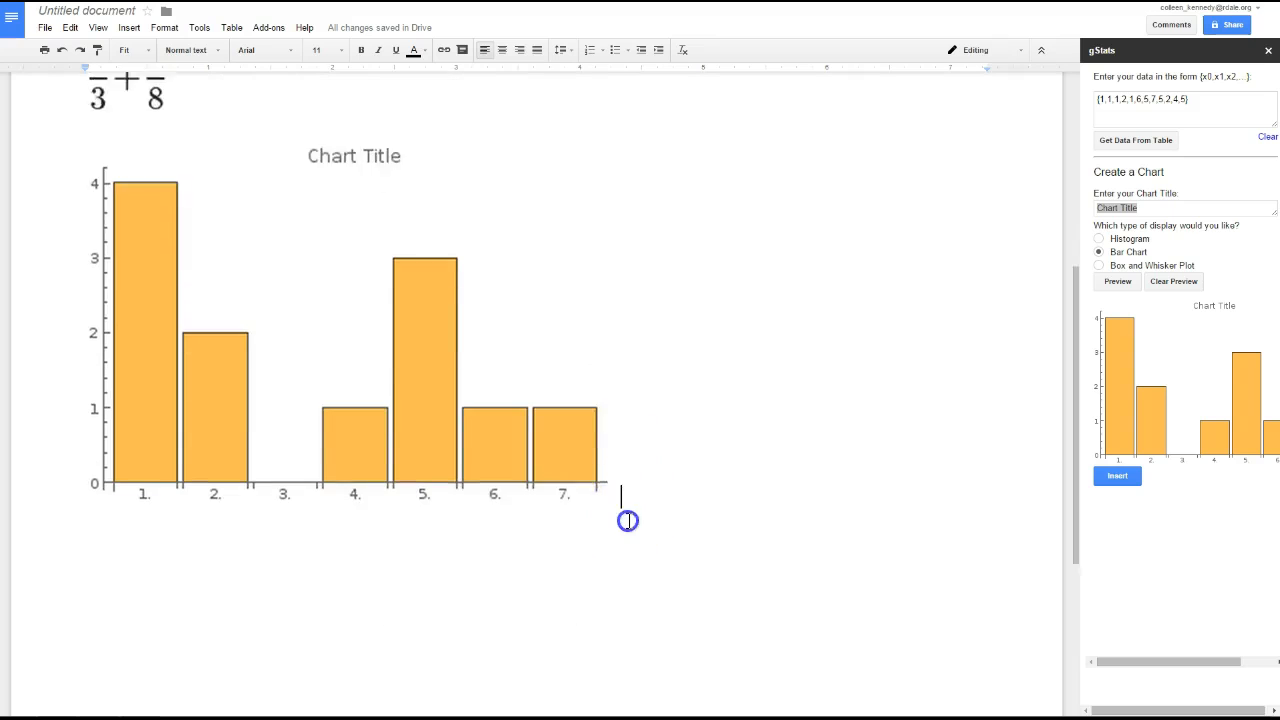
scroll(630, 521, "down", 2)
key("Return")
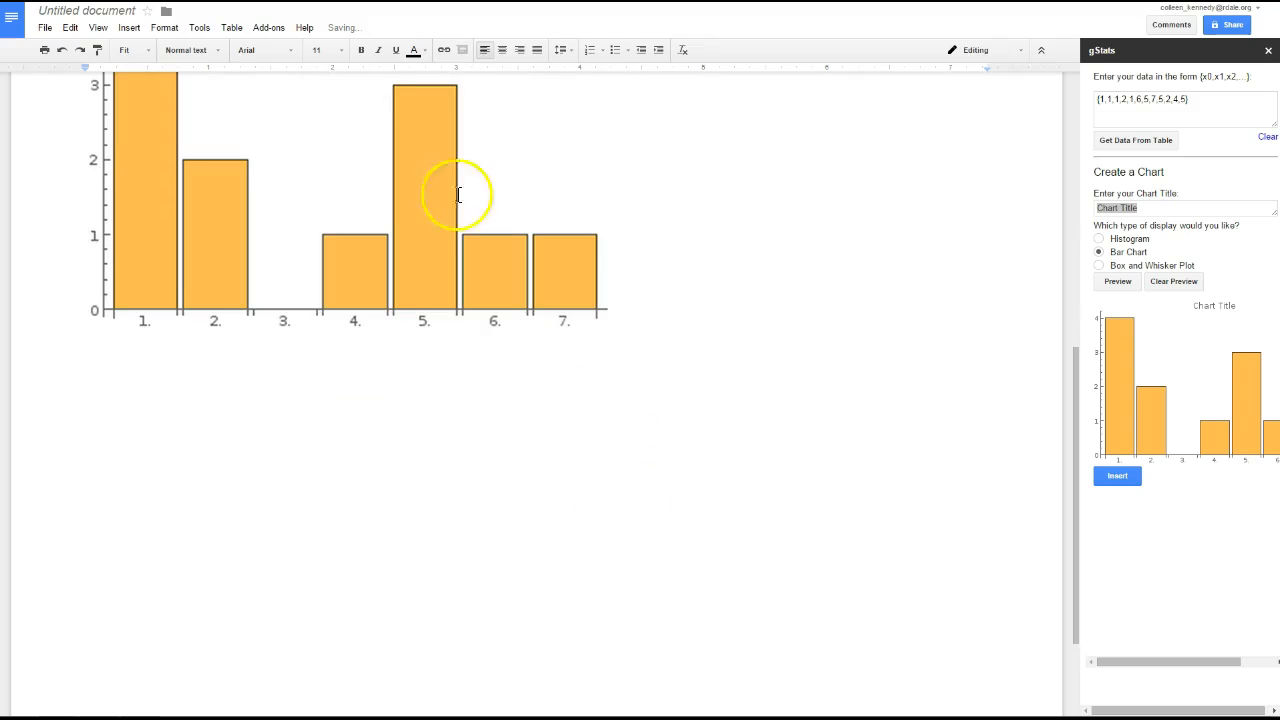
Step: Open the Lucidchart Diagrams add-on's Insert Diagram function for the empty line below the bar chart
left_click(274, 30)
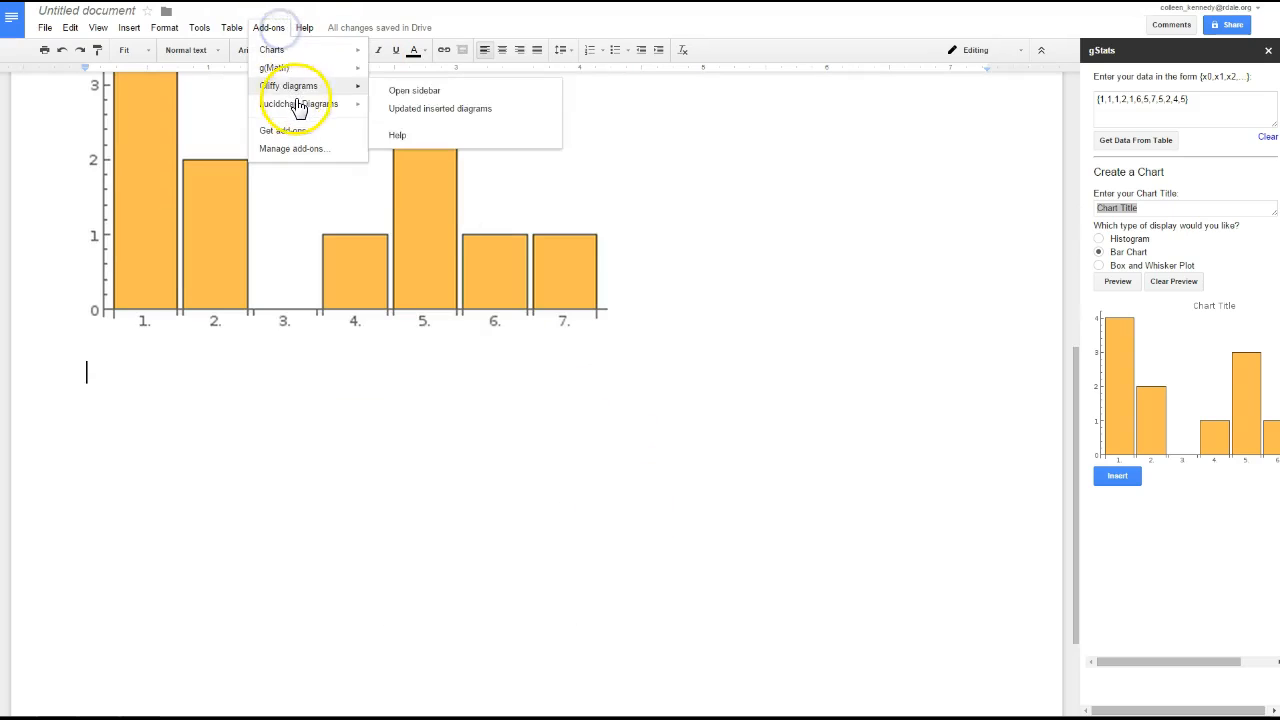
mouse_move(303, 115)
left_click(418, 117)
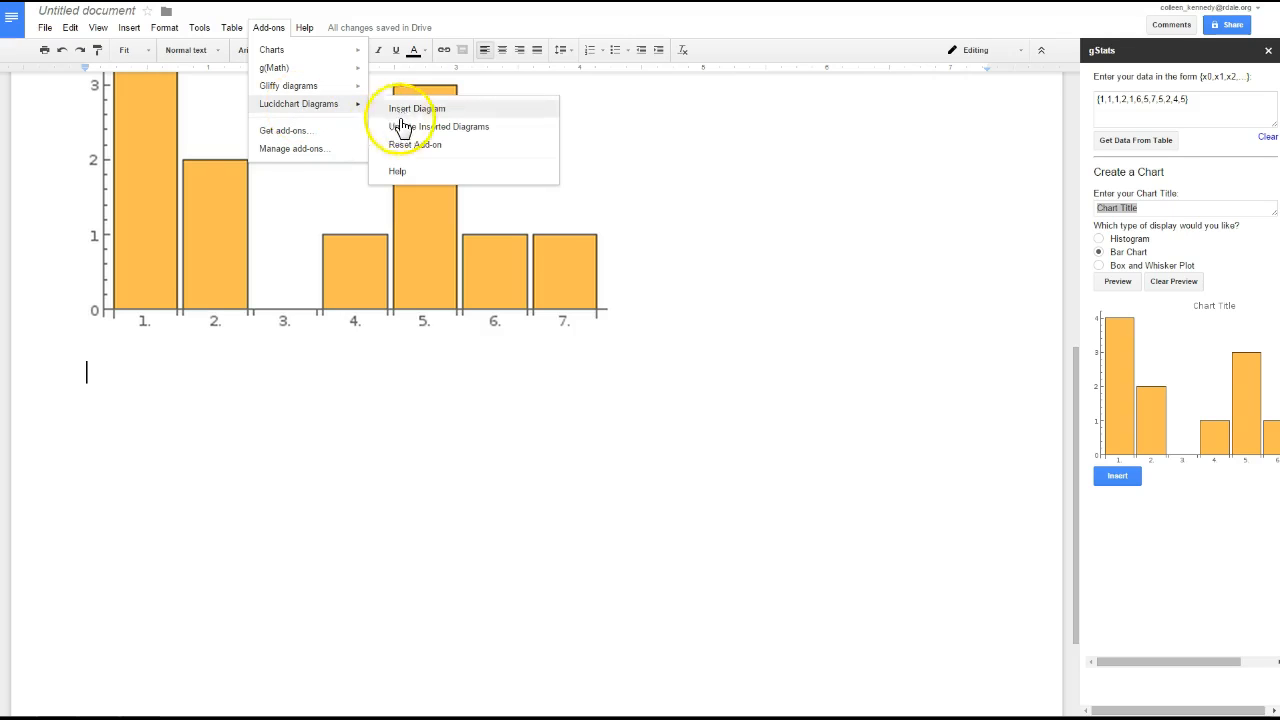